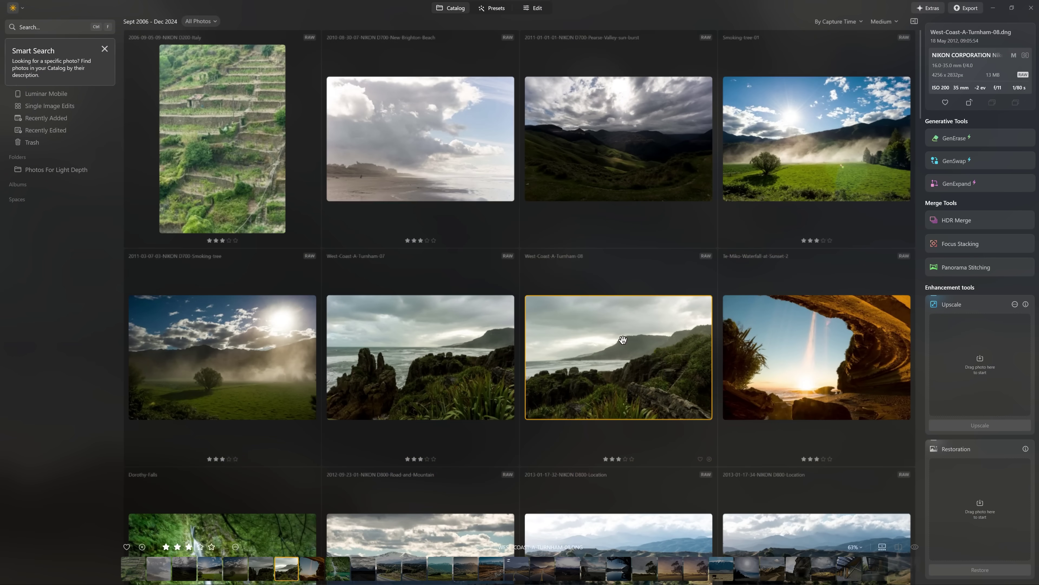
Step: Auto Adjust the coastal photo's exposure and tones in Develop, then compare it with the unadjusted version
{"action": "left_click", "coordinate": [545, 12]}
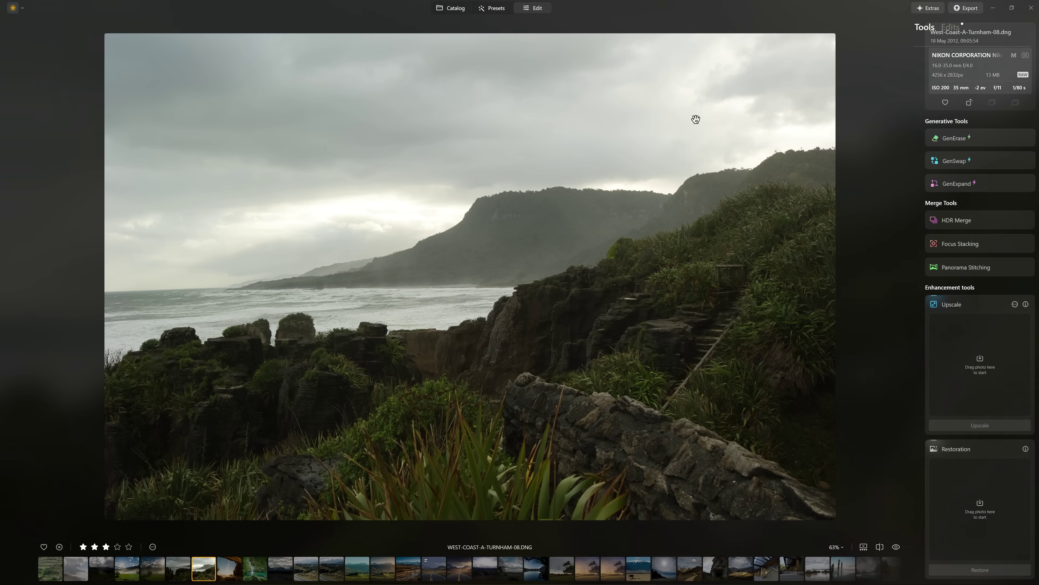
{"action": "left_click", "coordinate": [955, 165]}
{"action": "left_click", "coordinate": [974, 195]}
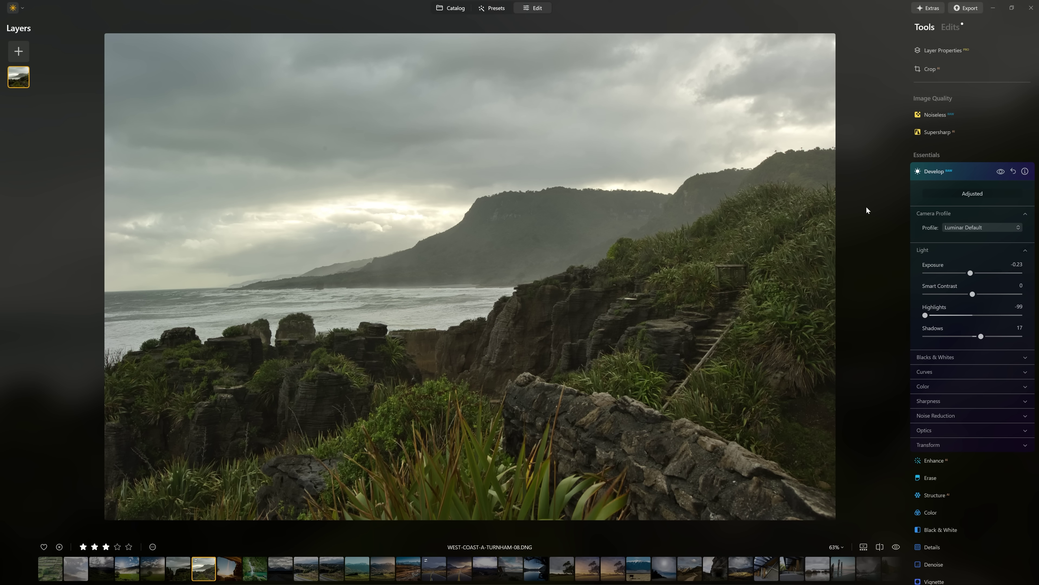
{"action": "left_click", "coordinate": [1001, 171]}
{"action": "left_click", "coordinate": [1000, 171]}
Step: Add Light Depth from the Creative tools and raise its Amount to 100
{"action": "scroll", "coordinate": [975, 223], "scroll_direction": "down", "scroll_amount": 1}
{"action": "scroll", "coordinate": [983, 232], "scroll_direction": "down", "scroll_amount": 7}
{"action": "scroll", "coordinate": [947, 445], "scroll_direction": "down", "scroll_amount": 1}
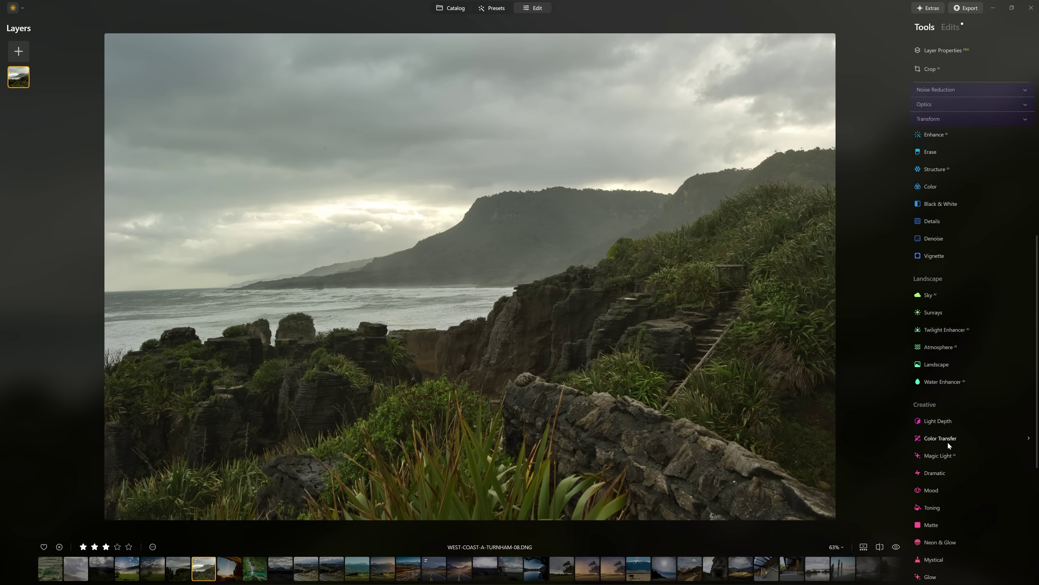
{"action": "left_click", "coordinate": [941, 416]}
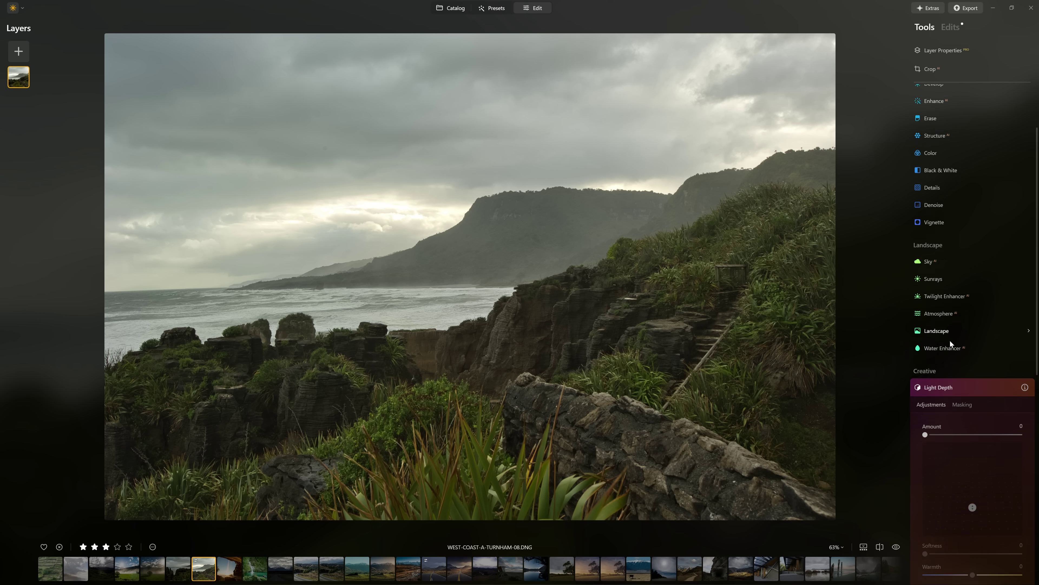
{"action": "scroll", "coordinate": [961, 357], "scroll_direction": "down", "scroll_amount": 1}
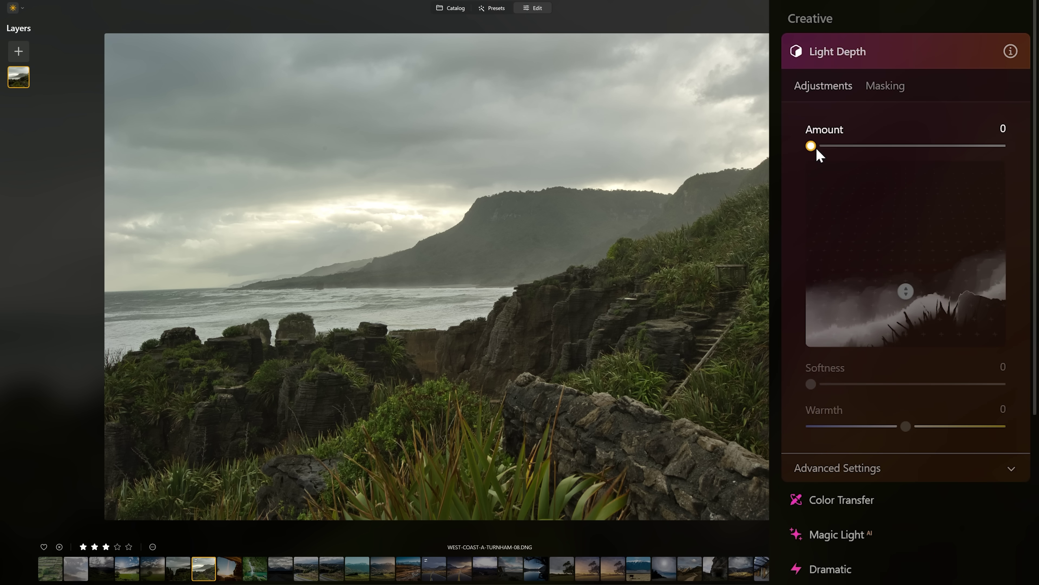
{"action": "left_click_drag", "start_coordinate": [817, 151], "coordinate": [1019, 161]}
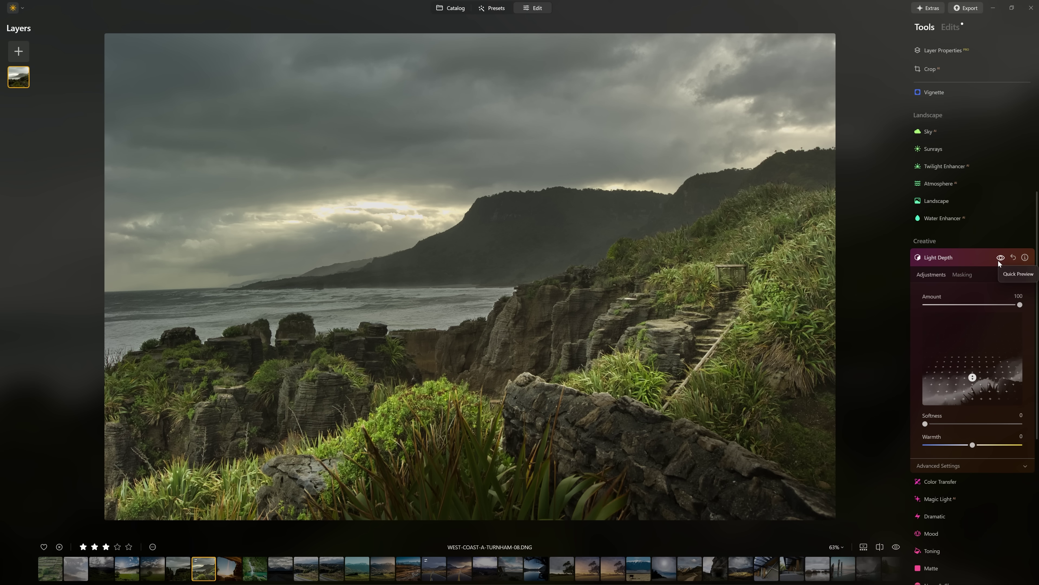
Step: Compare the photo without Light Depth, then shift the depth planes upward to light the hillside
{"action": "left_click_drag", "start_coordinate": [1001, 257], "coordinate": [998, 260]}
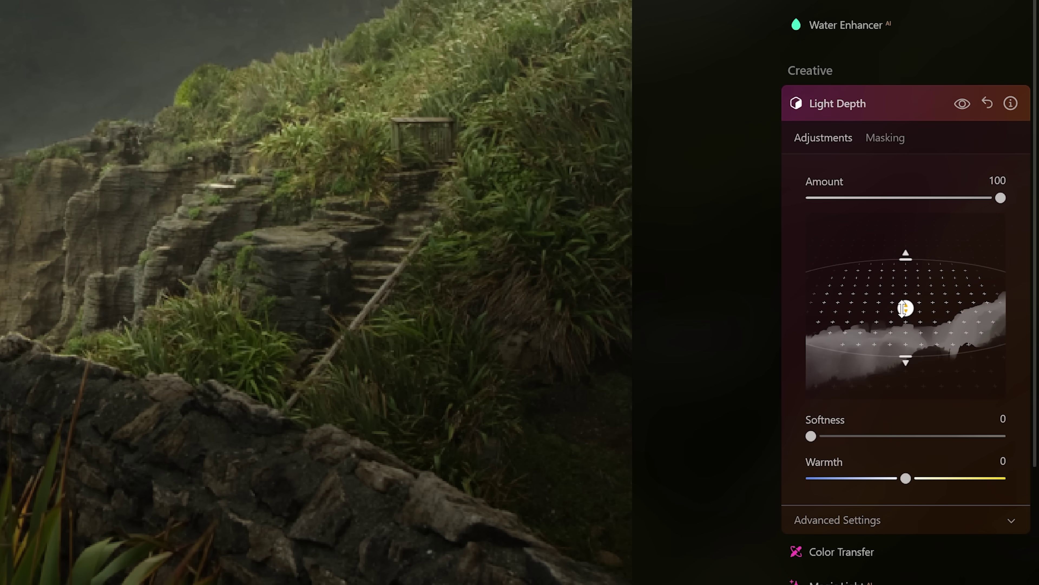
{"action": "mouse_move", "coordinate": [905, 308]}
{"action": "left_mouse_down"}
{"action": "mouse_move", "coordinate": [906, 256]}
{"action": "mouse_move", "coordinate": [906, 328]}
{"action": "mouse_move", "coordinate": [921, 362]}
{"action": "mouse_move", "coordinate": [912, 320]}
{"action": "left_mouse_up"}
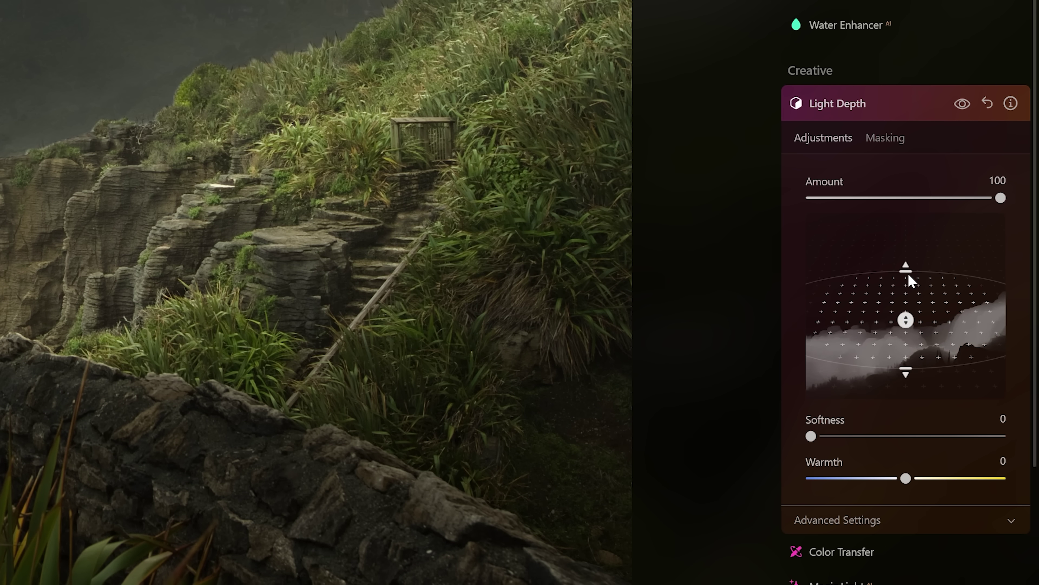
Step: Widen the coastal photo's Light Depth planes and lower Amount to 58
{"action": "mouse_move", "coordinate": [904, 270]}
{"action": "left_mouse_down"}
{"action": "mouse_move", "coordinate": [904, 248]}
{"action": "mouse_move", "coordinate": [904, 263]}
{"action": "left_mouse_up"}
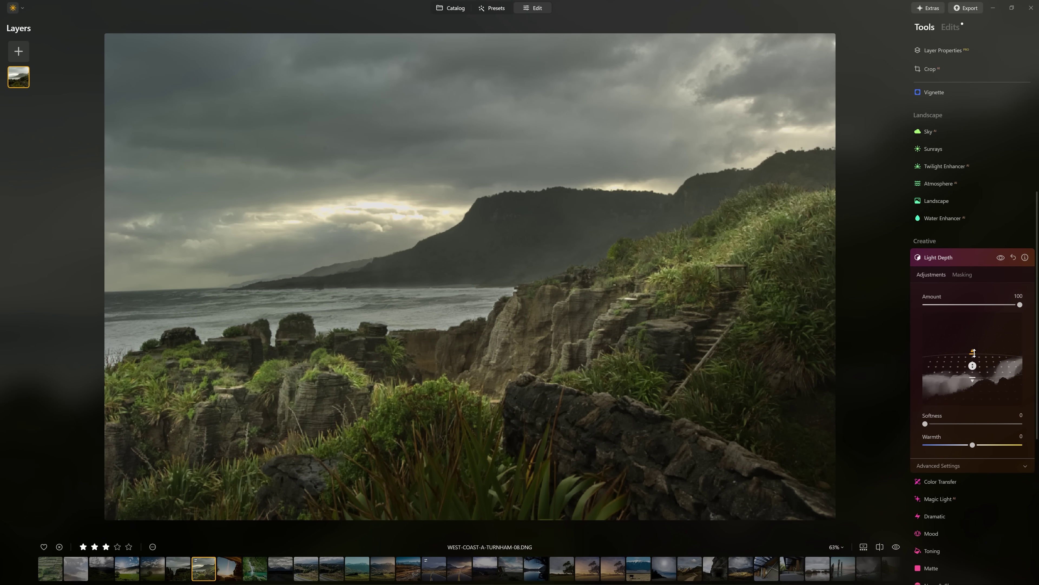
{"action": "left_click_drag", "start_coordinate": [974, 351], "coordinate": [973, 337]}
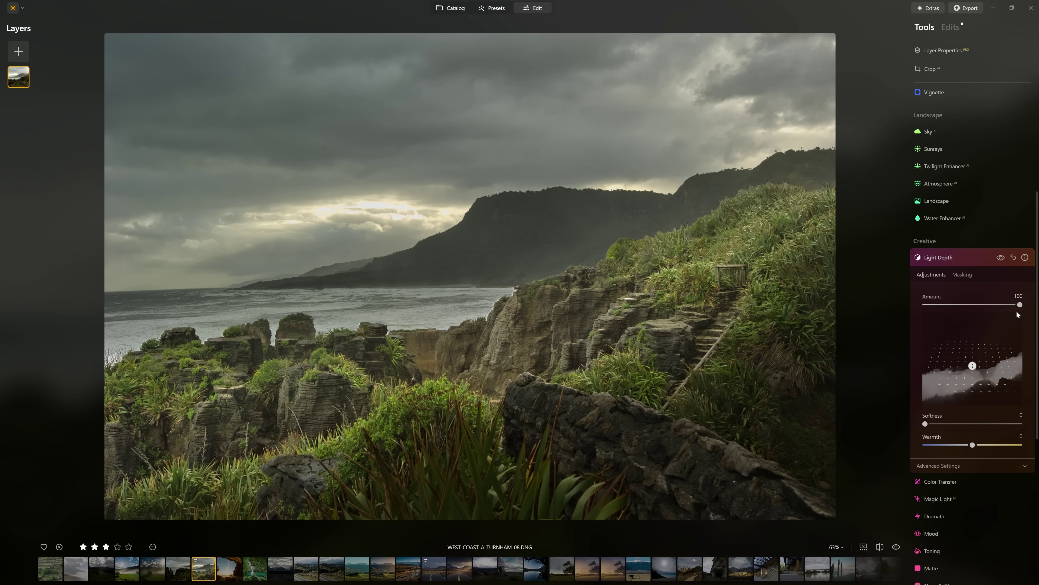
{"action": "left_click_drag", "start_coordinate": [1019, 305], "coordinate": [981, 304]}
Step: Turn the Light Depth effect off and on twice to compare the result
{"action": "left_click", "coordinate": [1001, 258]}
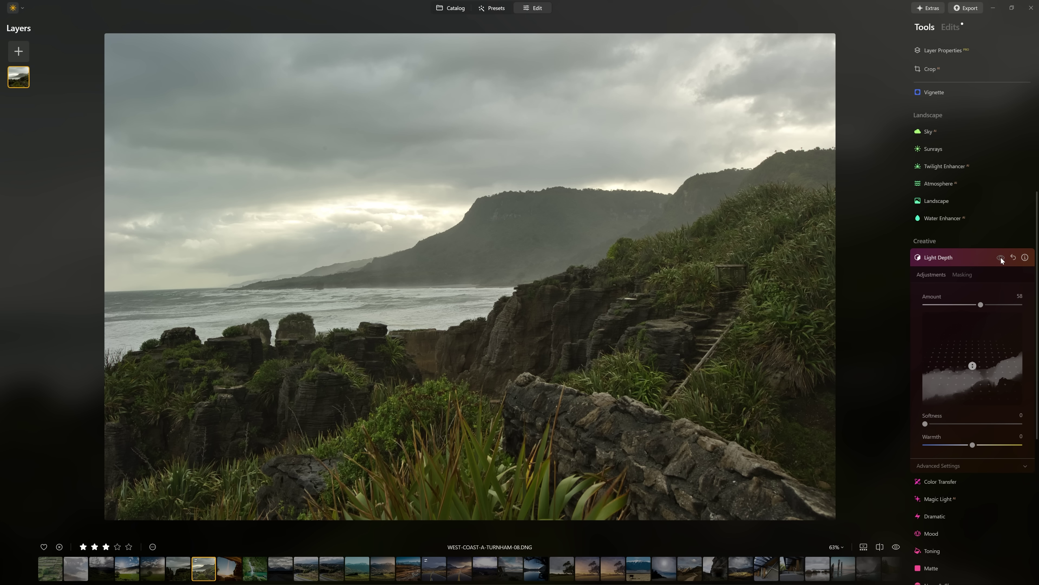
{"action": "left_click", "coordinate": [1001, 258]}
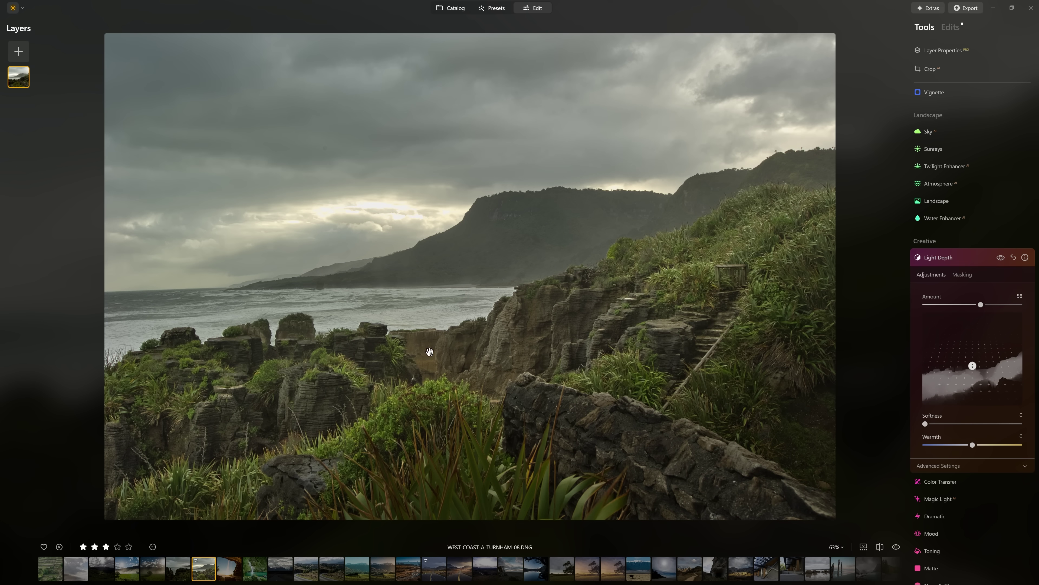
{"action": "left_click", "coordinate": [1003, 261]}
{"action": "left_click", "coordinate": [1001, 259]}
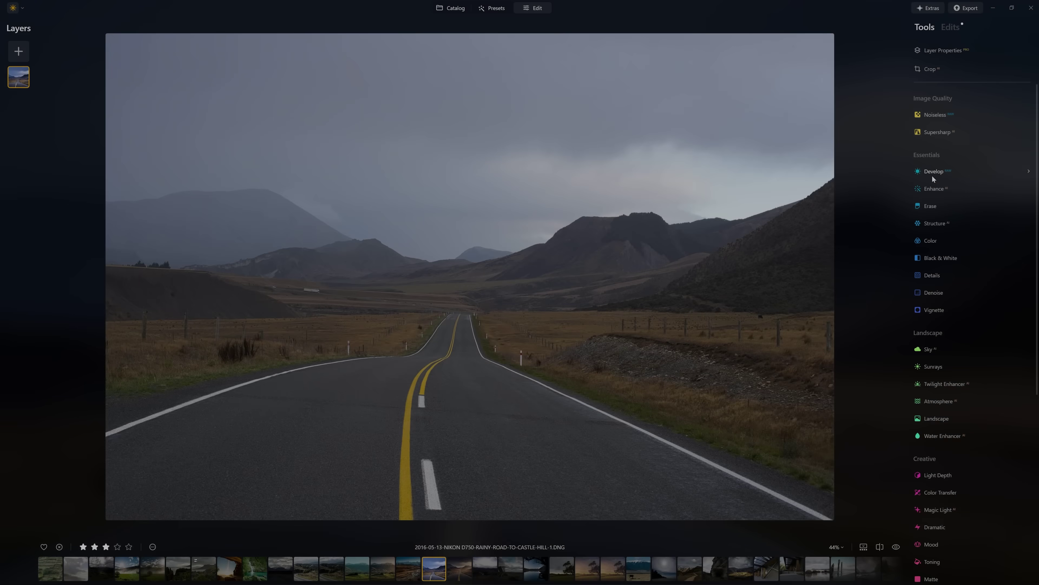
Step: Auto Adjust the rainy road photo's exposure and tones in Develop
{"action": "left_click", "coordinate": [934, 172]}
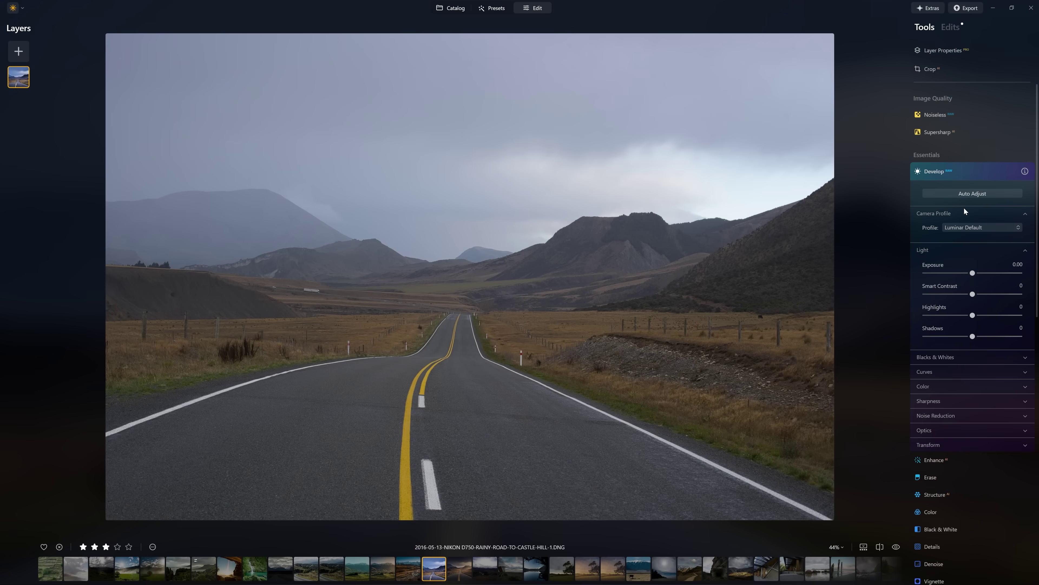
{"action": "left_click", "coordinate": [956, 194]}
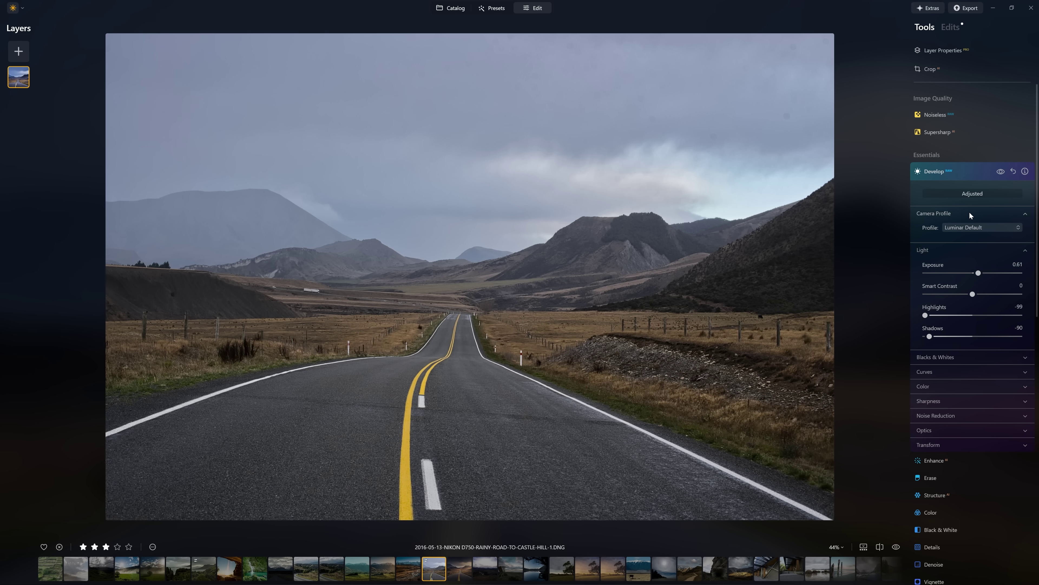
{"action": "left_click", "coordinate": [979, 175]}
Step: Add Light Depth to the road photo and raise its Amount to 100
{"action": "scroll", "coordinate": [964, 240], "scroll_direction": "down", "scroll_amount": 3}
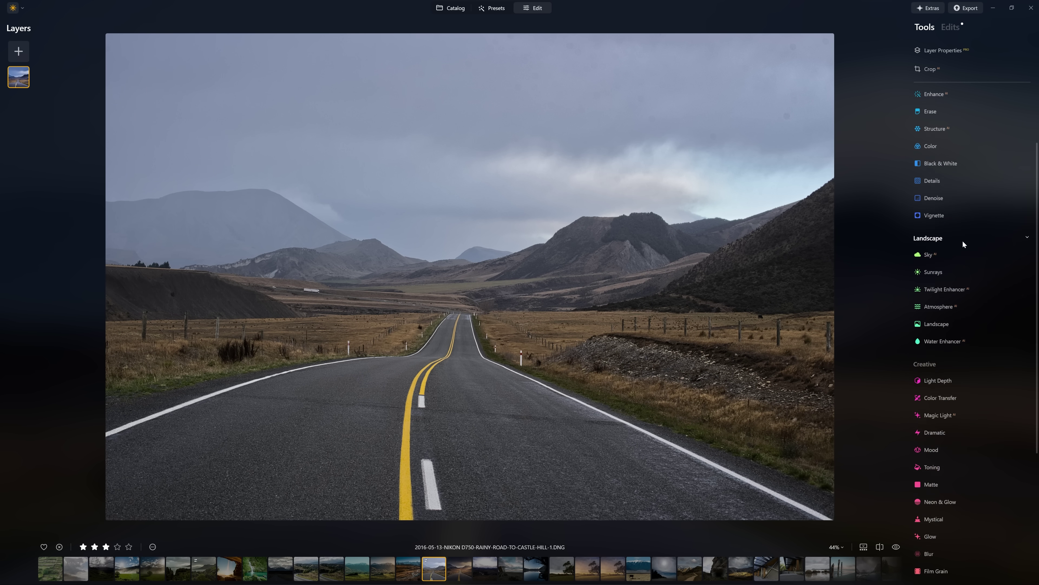
{"action": "scroll", "coordinate": [963, 254], "scroll_direction": "down", "scroll_amount": 3}
{"action": "left_click", "coordinate": [952, 282]}
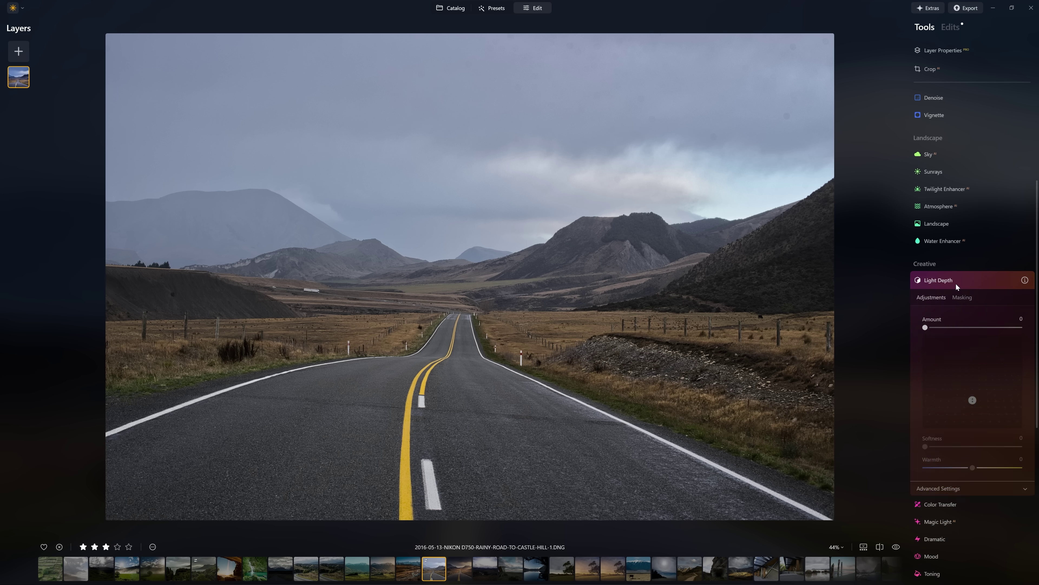
{"action": "scroll", "coordinate": [957, 283], "scroll_direction": "down", "scroll_amount": 3}
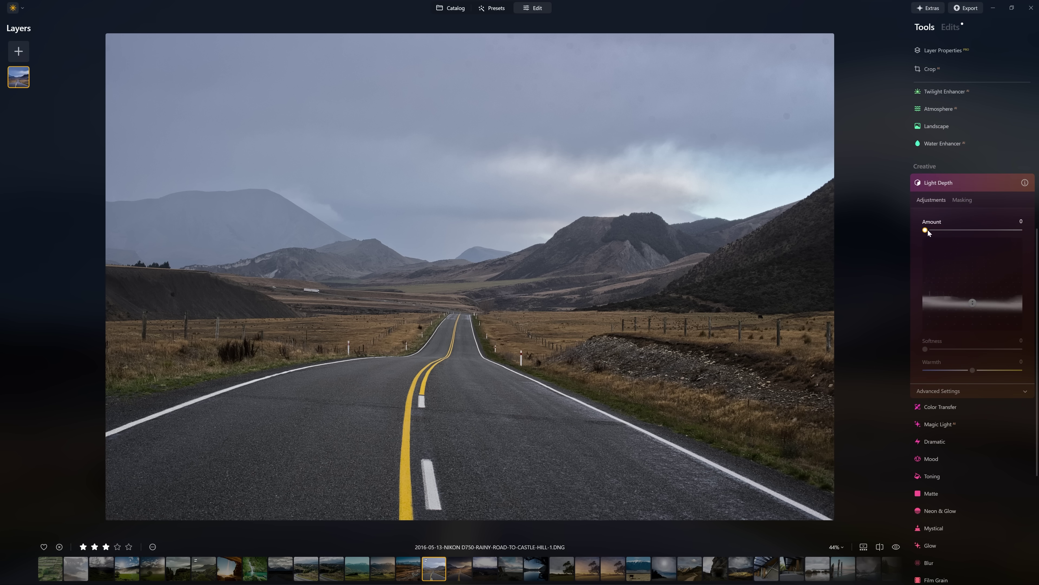
{"action": "left_click_drag", "start_coordinate": [928, 230], "coordinate": [1018, 239]}
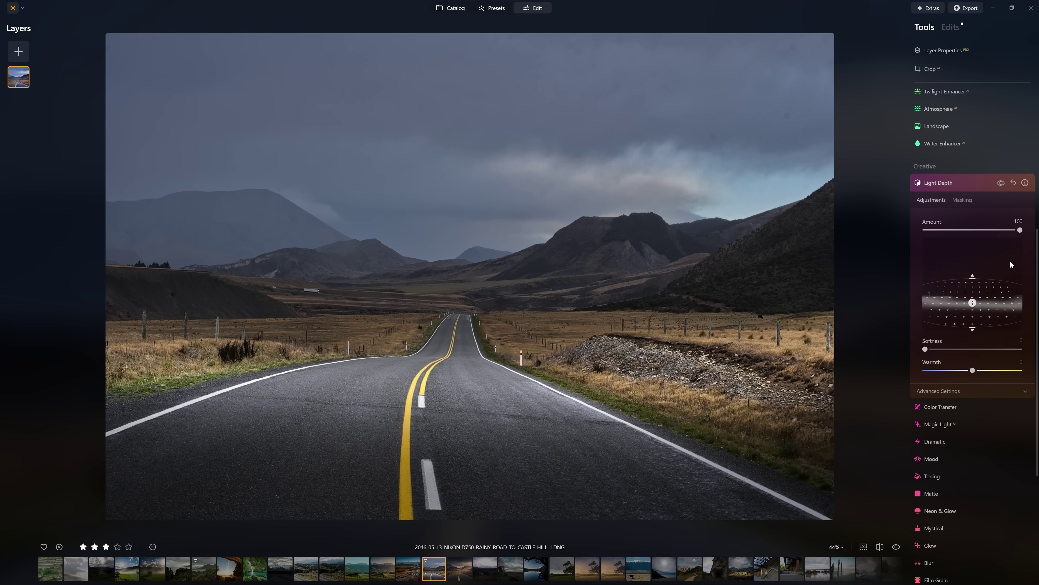
Step: Move the road photo's Light Depth planes farther back and reveal Advanced Settings with Brightness Near/Far at -50
{"action": "left_click_drag", "start_coordinate": [973, 302], "coordinate": [974, 279]}
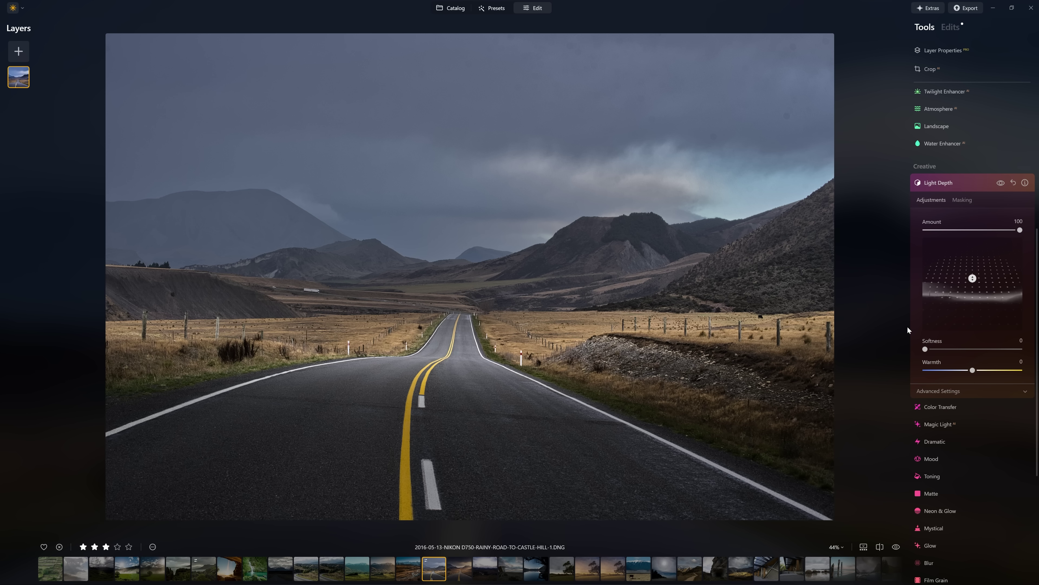
{"action": "left_click", "coordinate": [952, 391]}
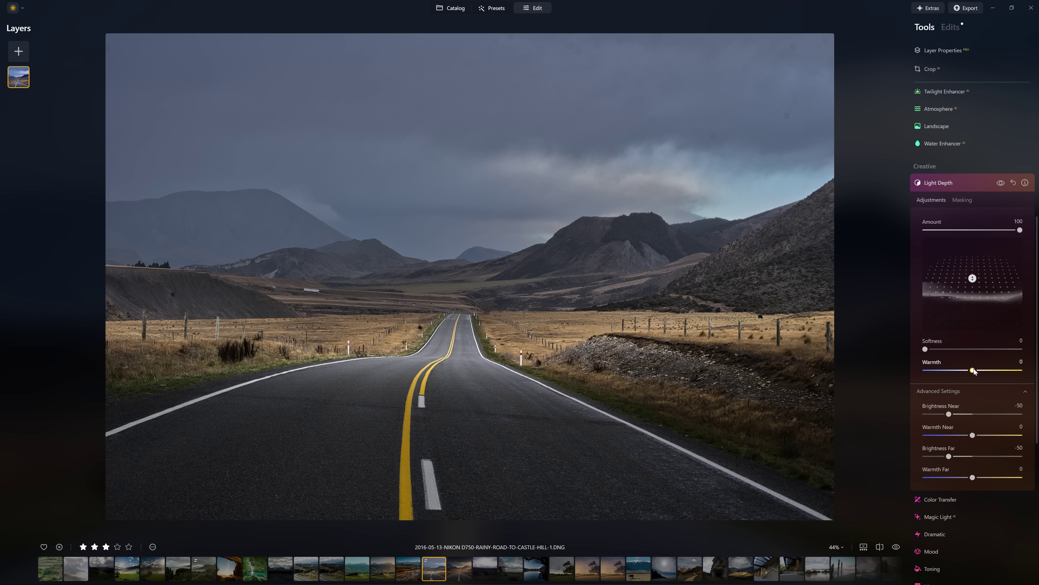
Step: Warm the road photo's Light Depth lighting to Warmth 37, checking it against the effect switched off
{"action": "left_click_drag", "start_coordinate": [974, 371], "coordinate": [977, 371]}
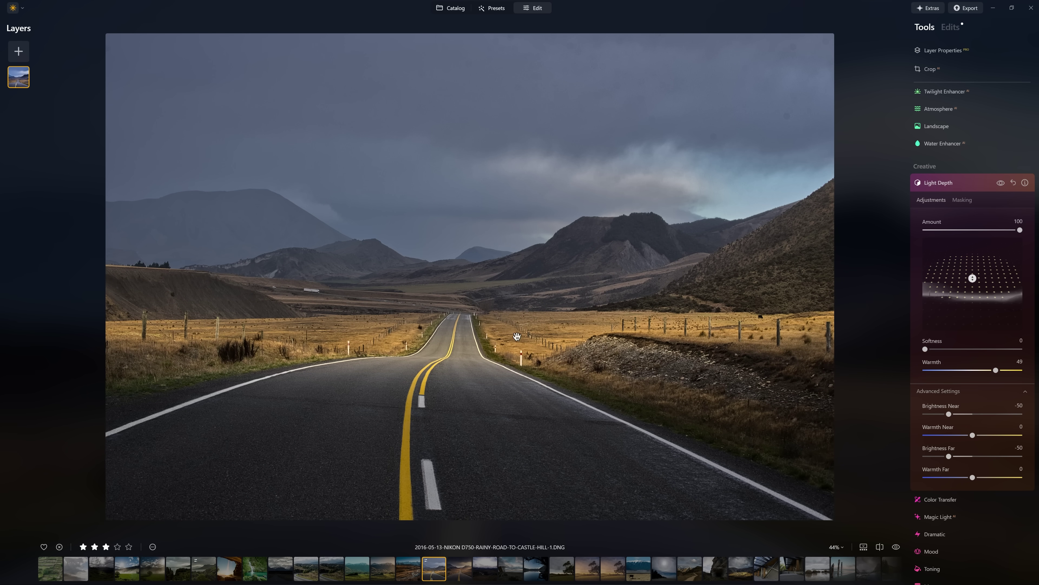
{"action": "left_click", "coordinate": [1000, 183]}
{"action": "left_click", "coordinate": [1000, 183]}
{"action": "left_click_drag", "start_coordinate": [996, 371], "coordinate": [989, 371]}
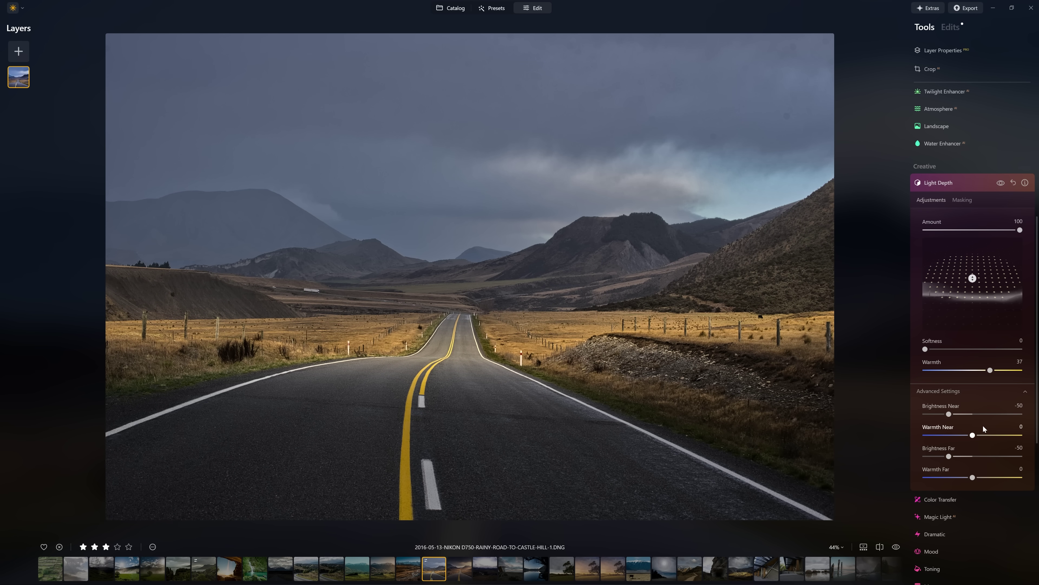
Step: Set Brightness Near and Far to -50, lower Amount to 54, and compare with the original
{"action": "left_click_drag", "start_coordinate": [975, 437], "coordinate": [973, 438]}
{"action": "left_click_drag", "start_coordinate": [972, 478], "coordinate": [971, 477]}
{"action": "left_click", "coordinate": [999, 184]}
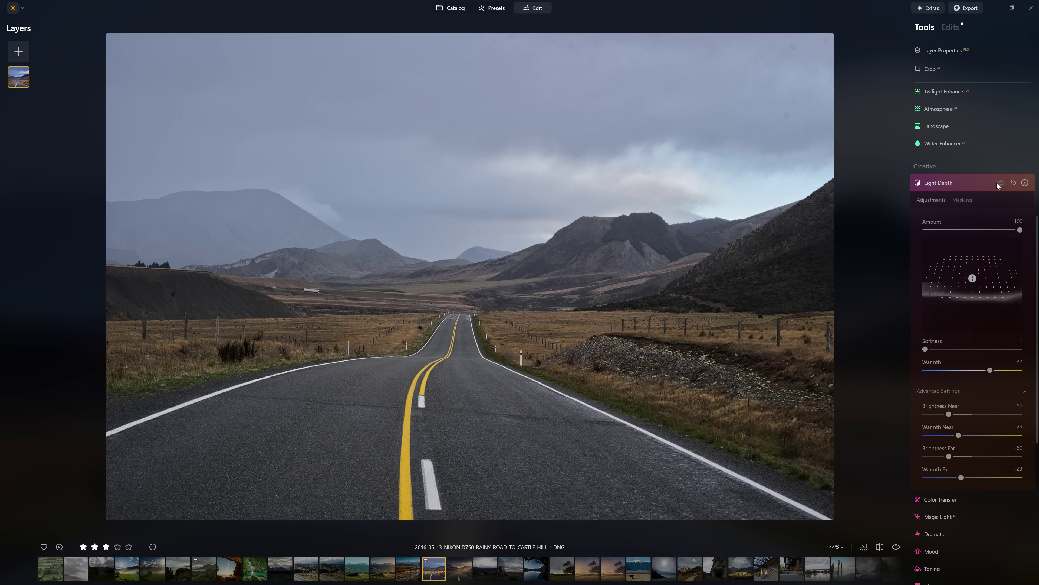
{"action": "left_click", "coordinate": [1000, 183]}
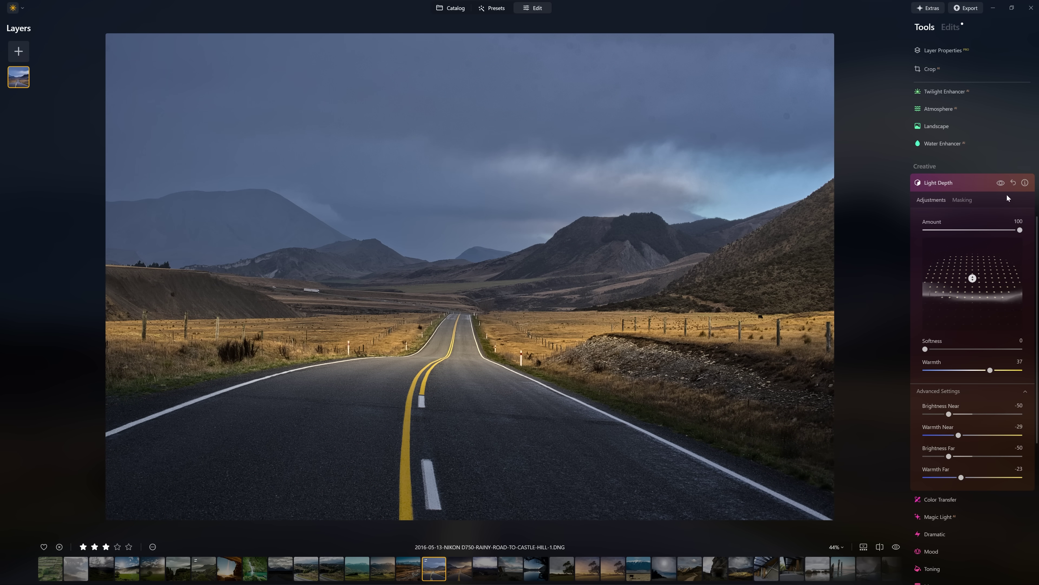
{"action": "left_click_drag", "start_coordinate": [1022, 231], "coordinate": [1019, 231]}
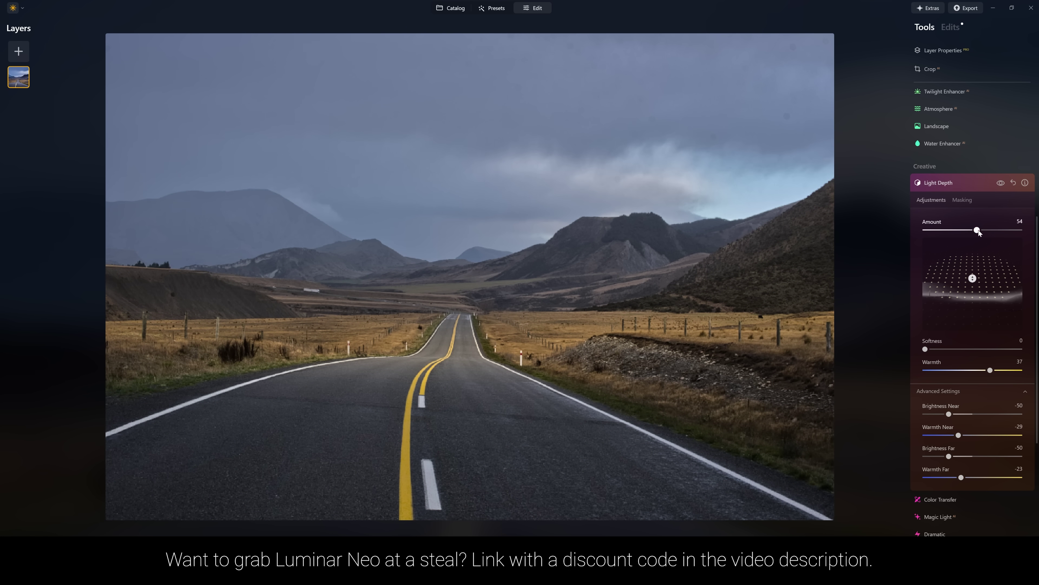
{"action": "left_click", "coordinate": [1001, 183]}
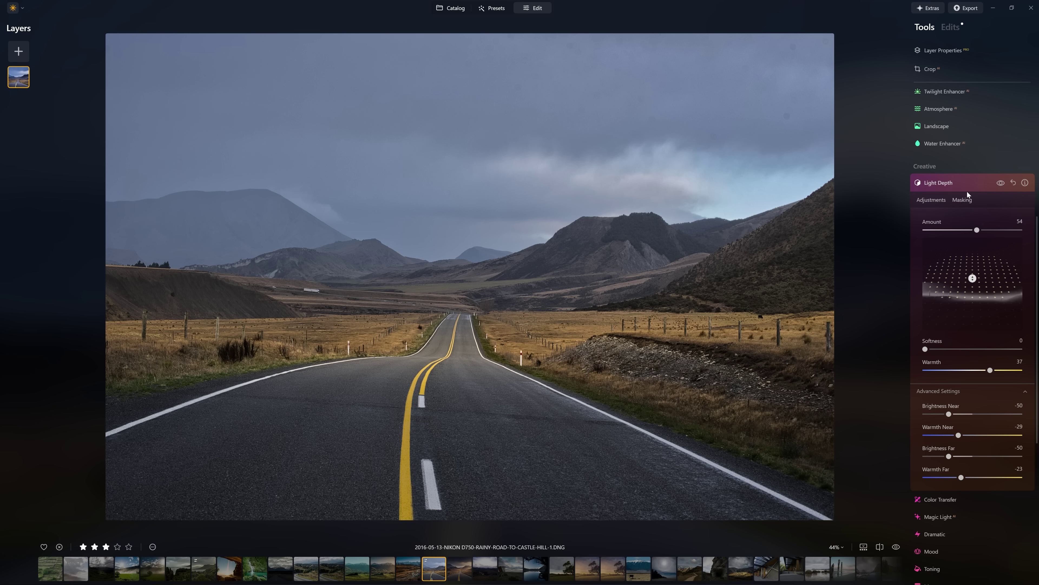
Step: Enable Auto Distortion Corrections in Develop's Optics for the living-room photo
{"action": "left_click", "coordinate": [967, 182]}
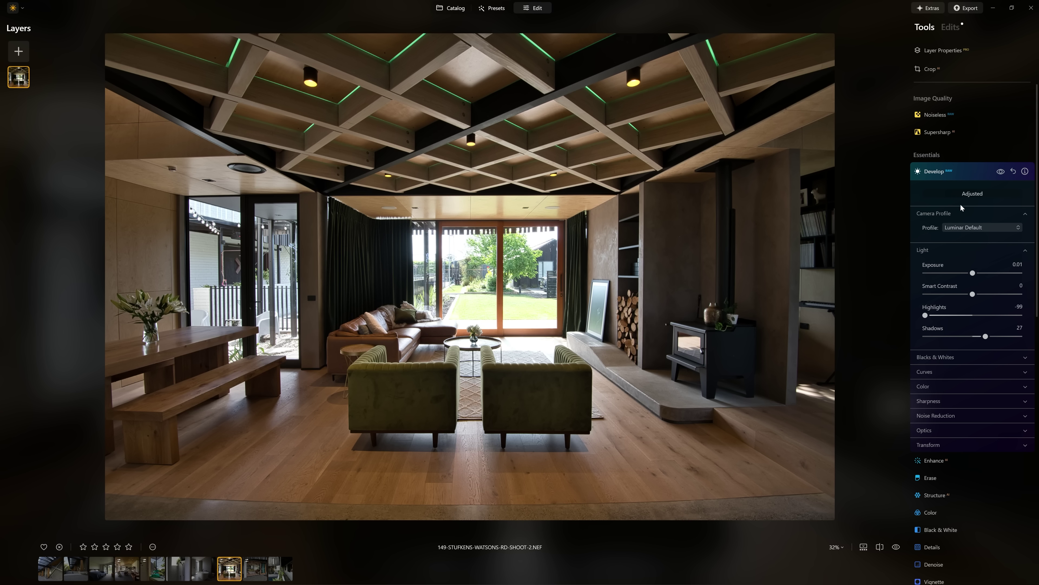
{"action": "scroll", "coordinate": [979, 350], "scroll_direction": "down", "scroll_amount": 2}
{"action": "left_click", "coordinate": [960, 381]}
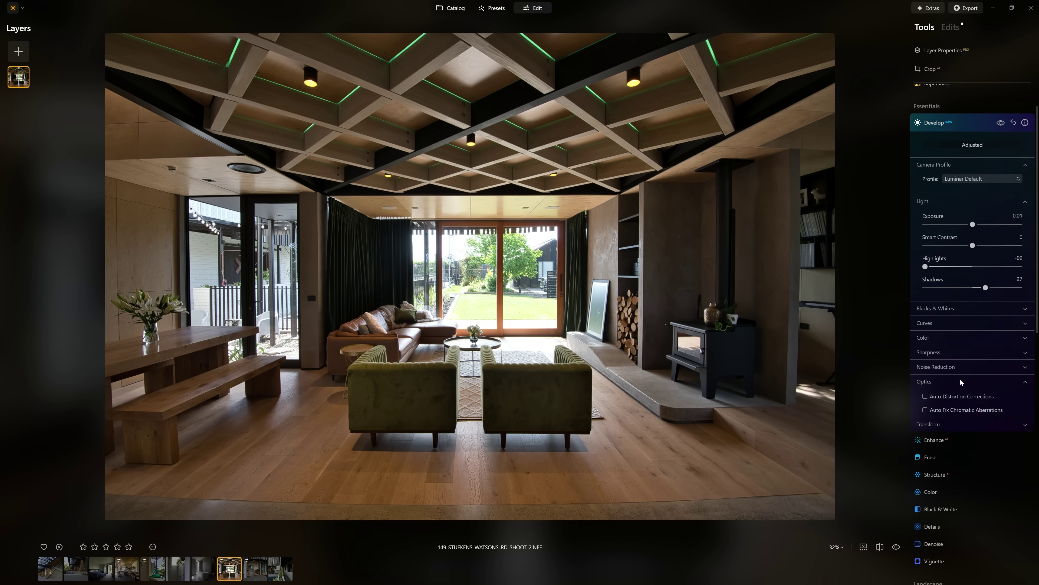
{"action": "left_click", "coordinate": [960, 395]}
Step: Apply automatic perspective correction in Transform to straighten the room's verticals
{"action": "scroll", "coordinate": [957, 360], "scroll_direction": "down", "scroll_amount": 4}
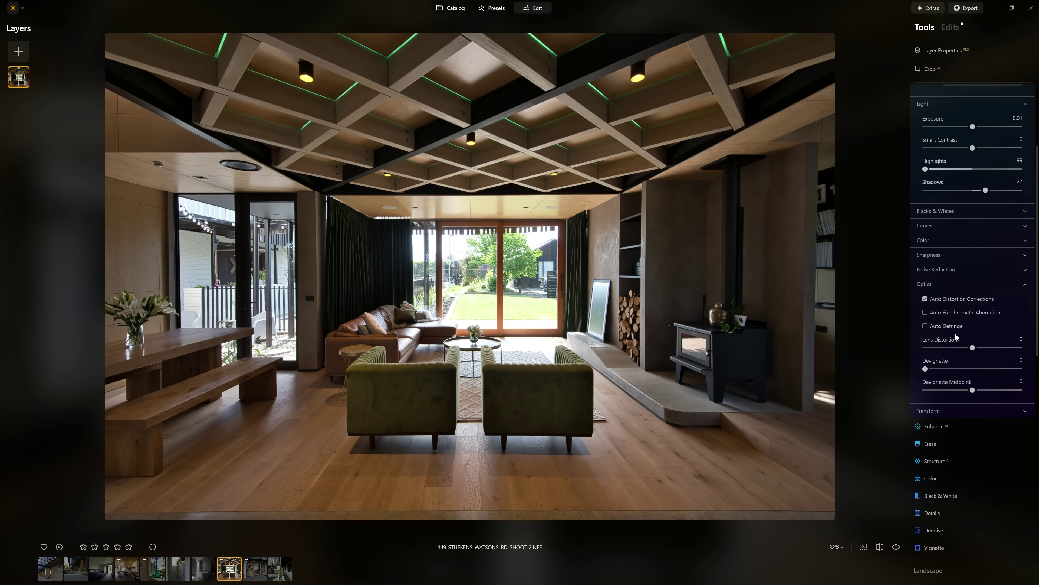
{"action": "left_click", "coordinate": [954, 408]}
{"action": "scroll", "coordinate": [957, 393], "scroll_direction": "down", "scroll_amount": 2}
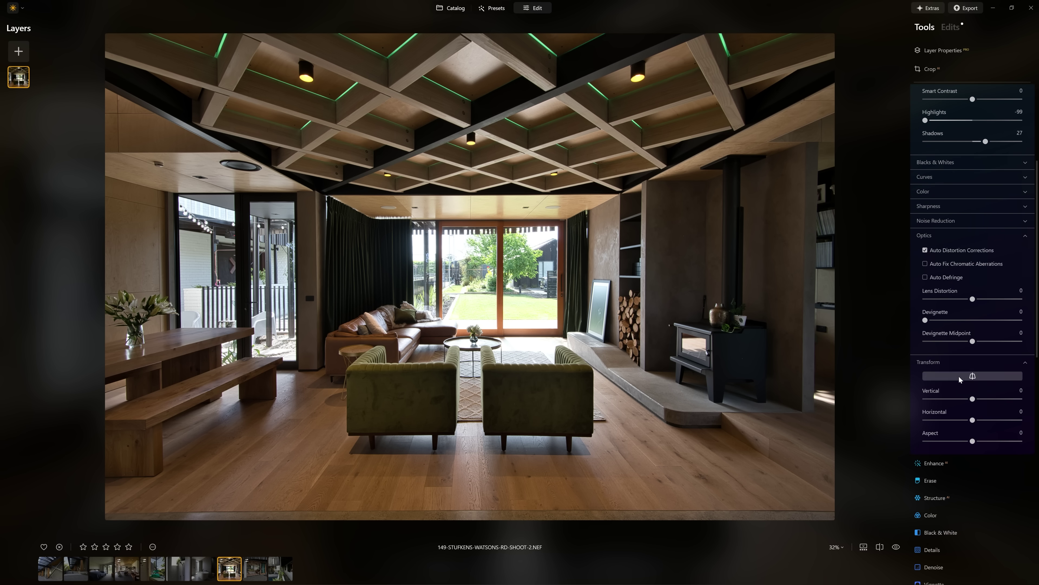
{"action": "left_click", "coordinate": [959, 375]}
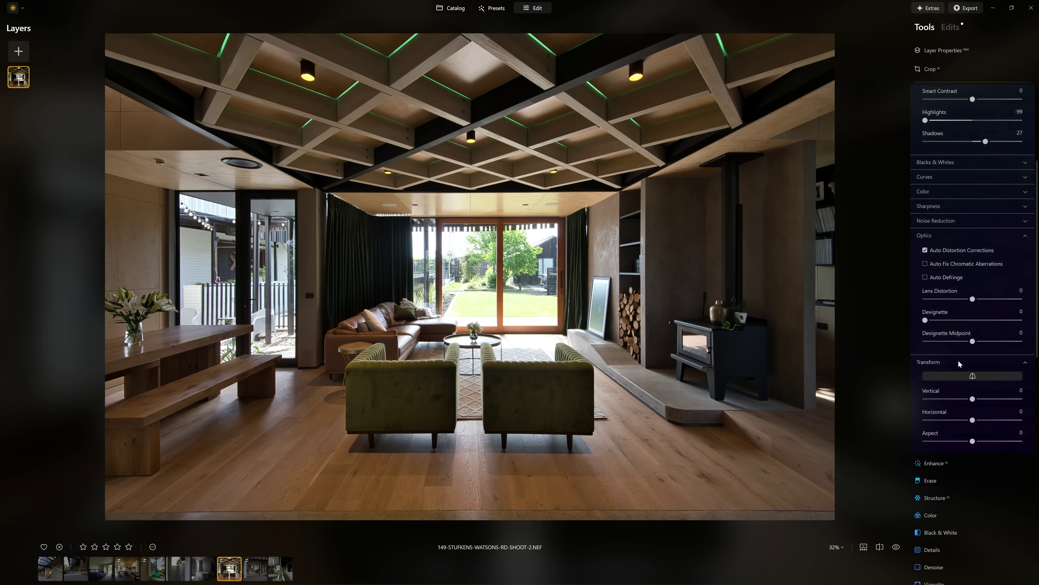
Step: Bring up the Light Depth settings for the interior photo
{"action": "scroll", "coordinate": [959, 373], "scroll_direction": "down", "scroll_amount": 6}
{"action": "scroll", "coordinate": [959, 373], "scroll_direction": "down", "scroll_amount": 10}
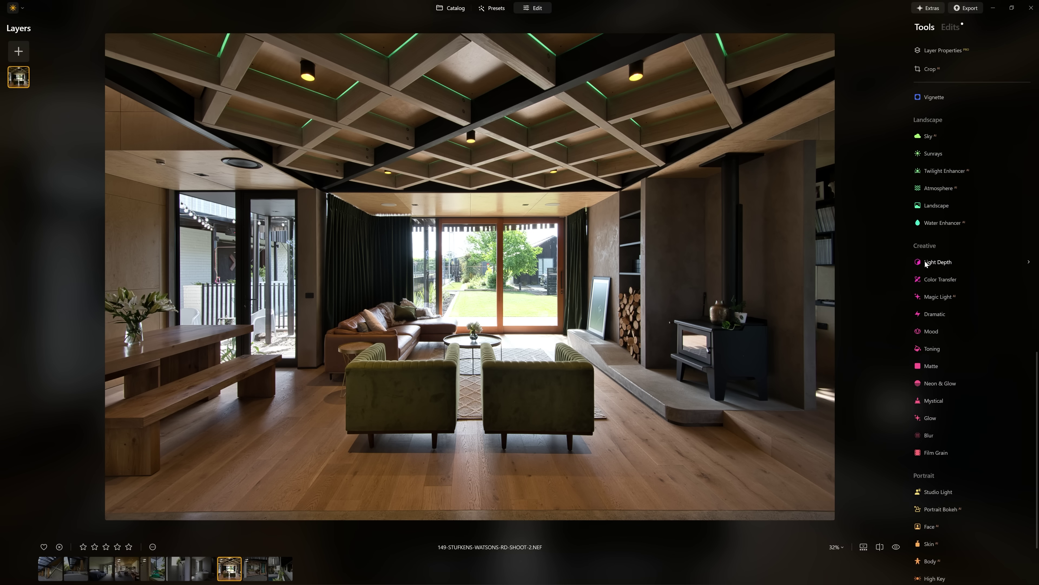
{"action": "left_click", "coordinate": [938, 262]}
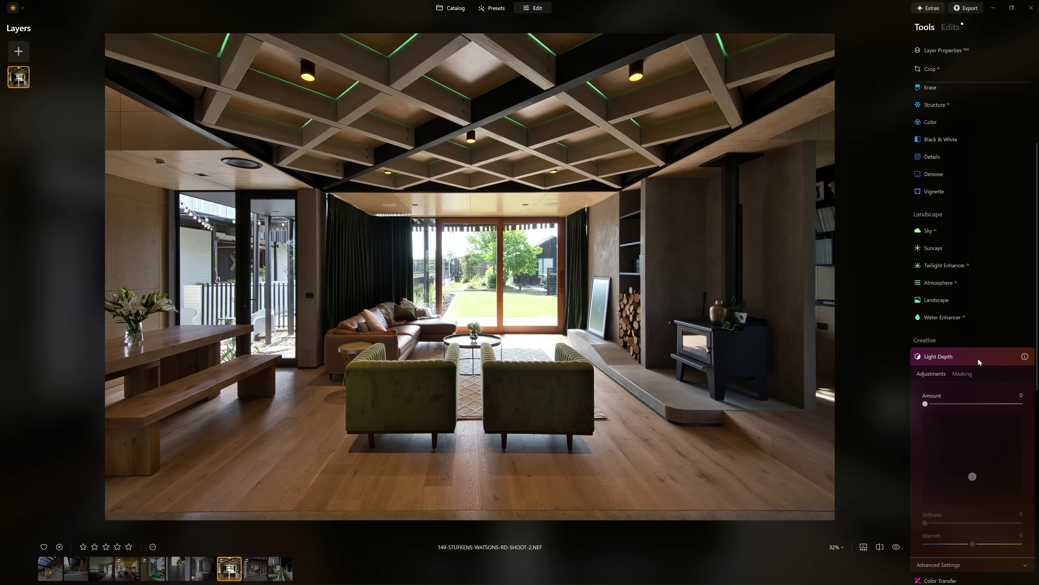
Step: Set Light Depth Amount to 89 and position the depth plane so the foreground armchairs stay bright
{"action": "left_click_drag", "start_coordinate": [925, 354], "coordinate": [995, 355]}
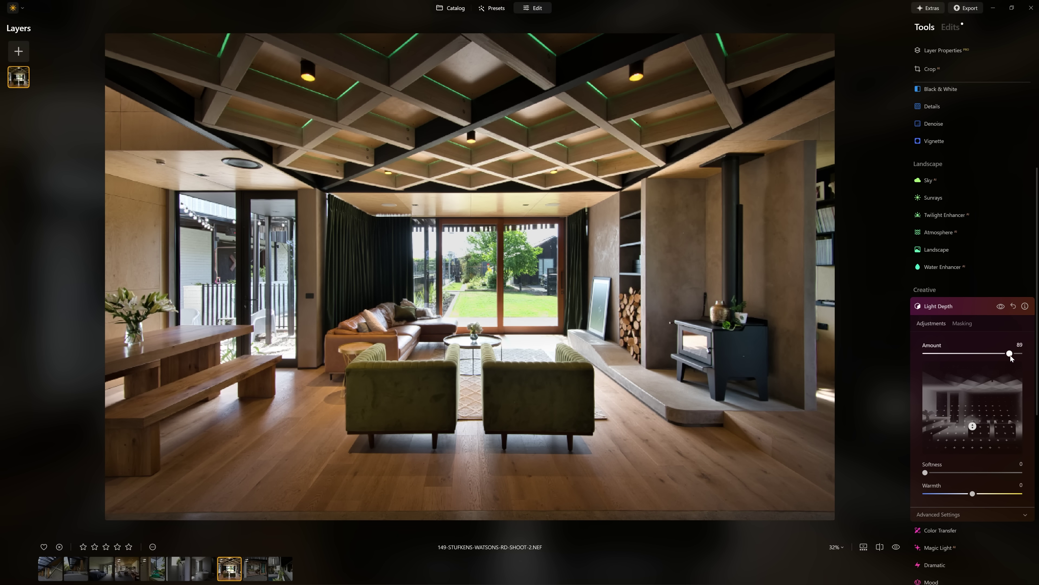
{"action": "mouse_move", "coordinate": [973, 427]}
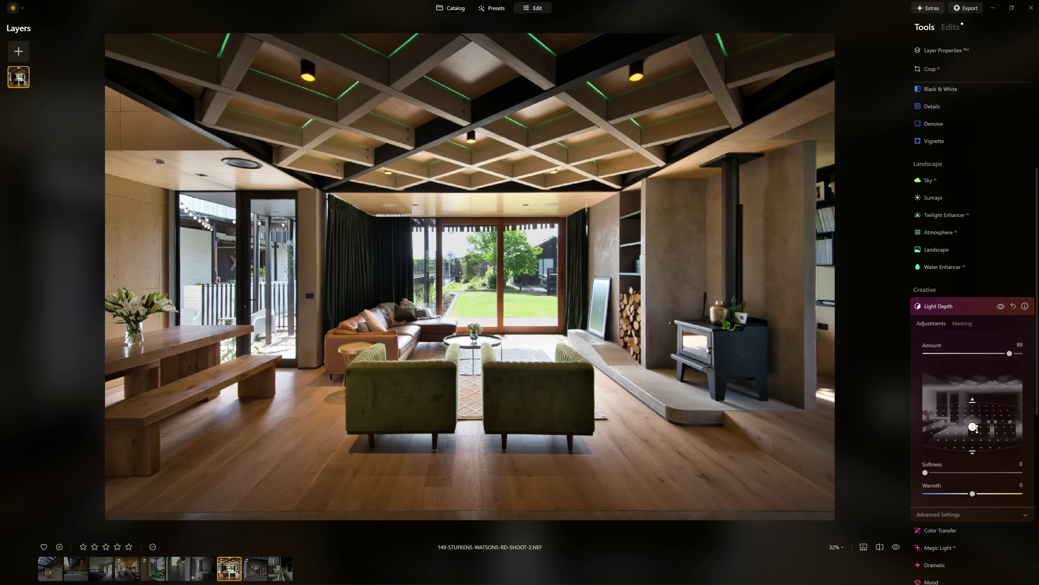
{"action": "left_click_drag", "start_coordinate": [975, 428], "coordinate": [983, 443]}
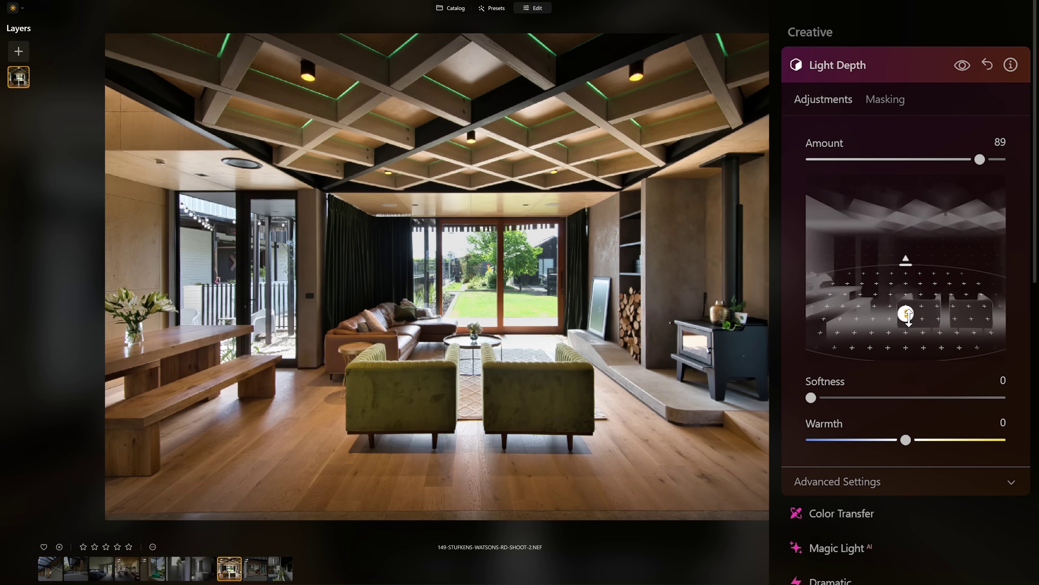
{"action": "left_click_drag", "start_coordinate": [907, 314], "coordinate": [904, 282]}
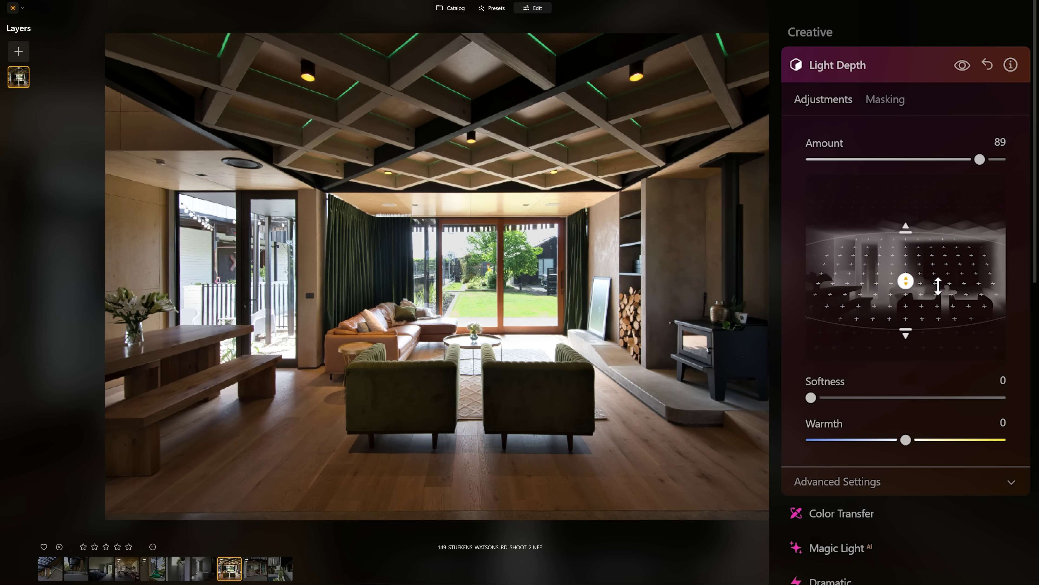
{"action": "left_click_drag", "start_coordinate": [938, 286], "coordinate": [940, 324]}
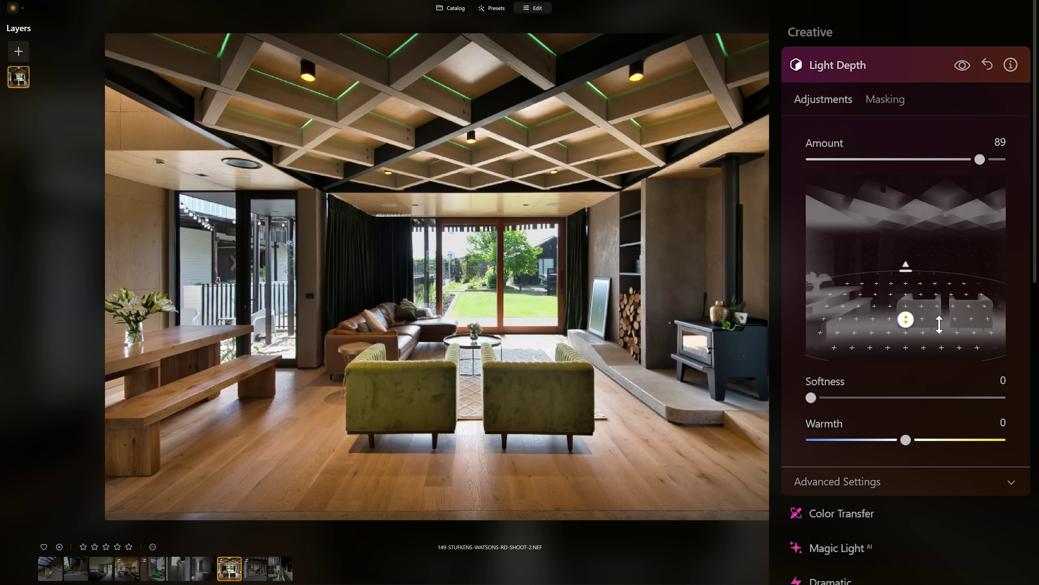
Step: Expand Advanced Settings, raise Amount to 100, lift the horizon marker, and set Brightness Far to -70
{"action": "scroll", "coordinate": [931, 275], "scroll_direction": "down", "scroll_amount": 3}
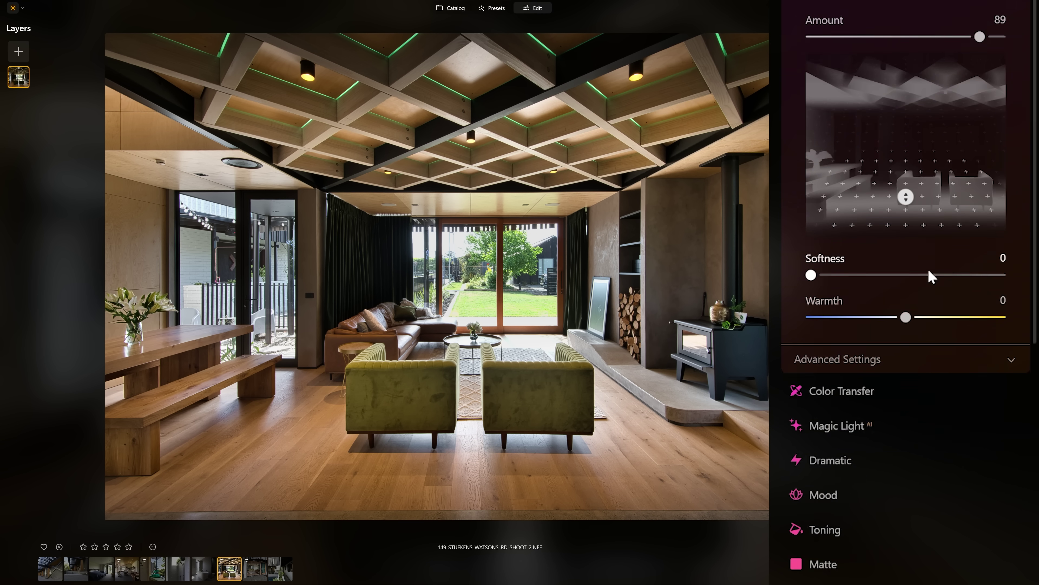
{"action": "left_click", "coordinate": [900, 359]}
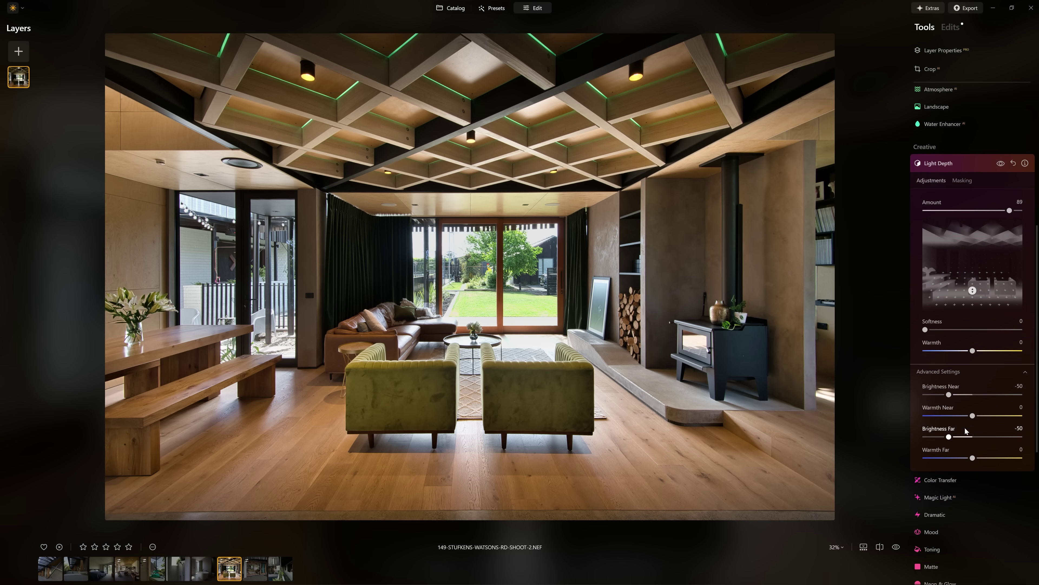
{"action": "scroll", "coordinate": [929, 313], "scroll_direction": "down", "scroll_amount": 1}
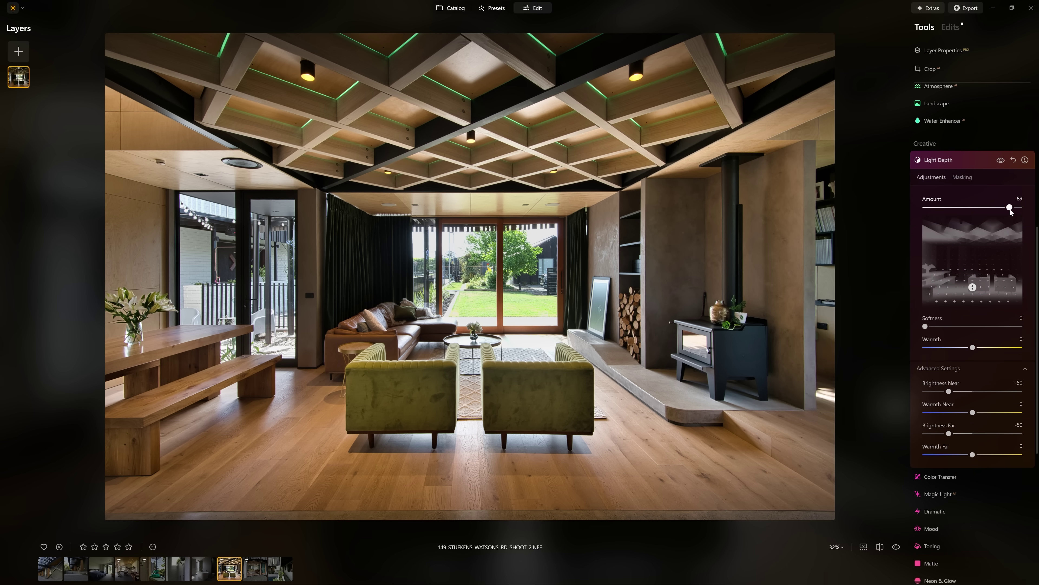
{"action": "left_click_drag", "start_coordinate": [1010, 207], "coordinate": [1024, 210]}
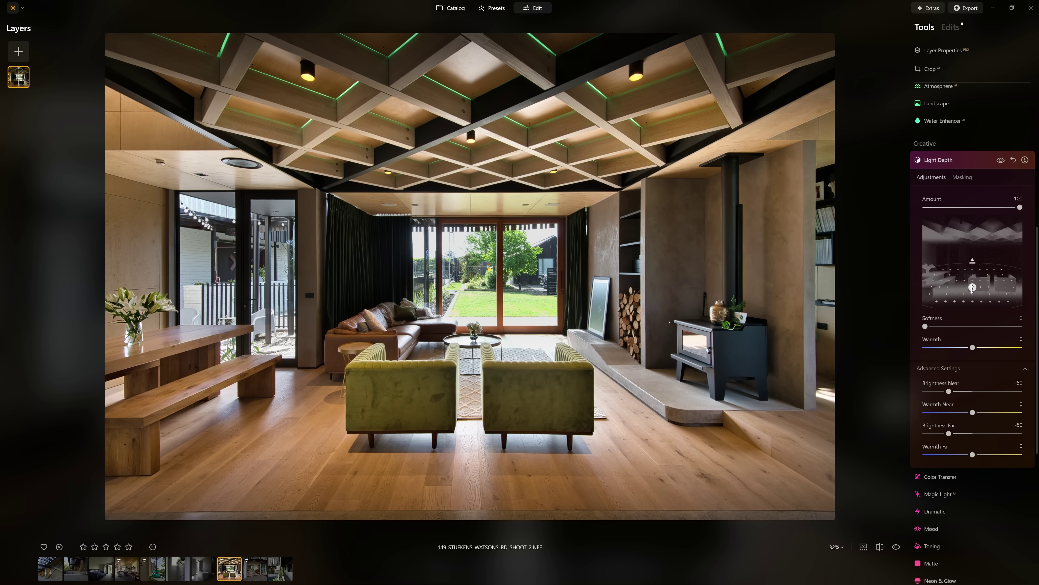
{"action": "left_click_drag", "start_coordinate": [976, 262], "coordinate": [978, 257]}
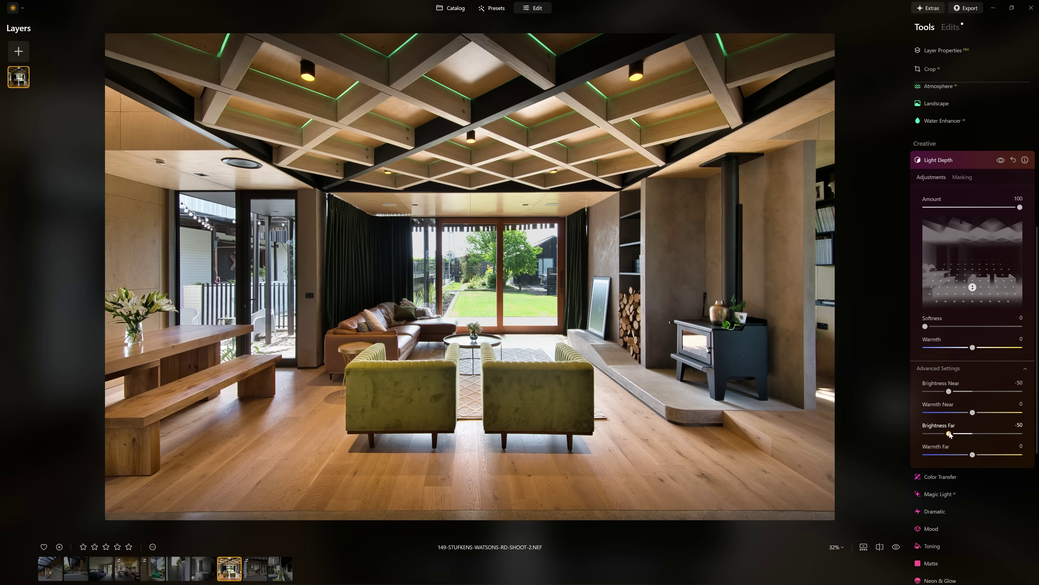
{"action": "mouse_move", "coordinate": [949, 433]}
{"action": "left_mouse_down"}
{"action": "mouse_move", "coordinate": [971, 434]}
{"action": "mouse_move", "coordinate": [939, 442]}
{"action": "left_mouse_up"}
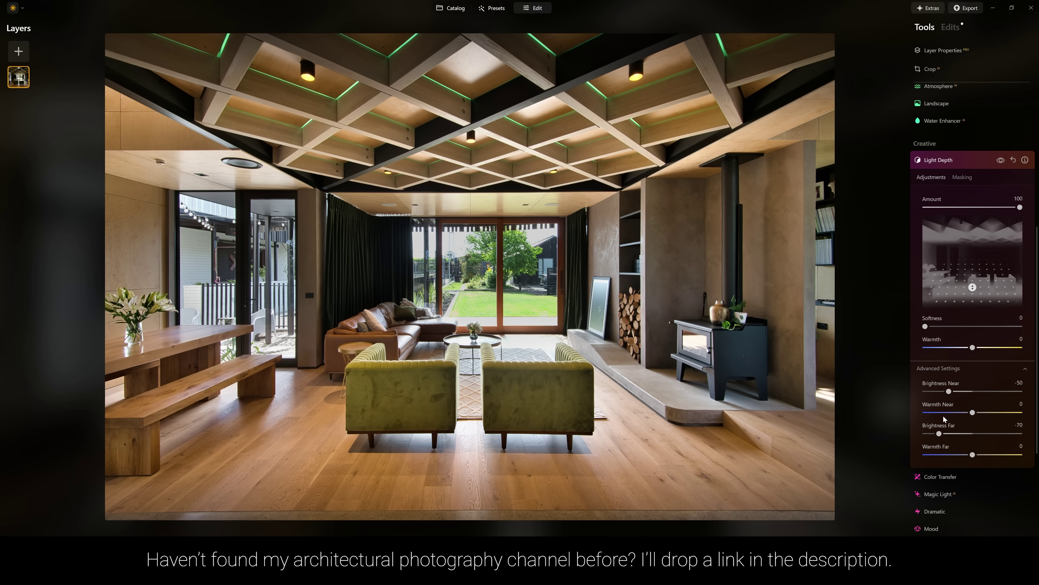
Step: Reset Light Depth Warmth to 0 while checking a before/after split view
{"action": "key", "text": "backslash"}
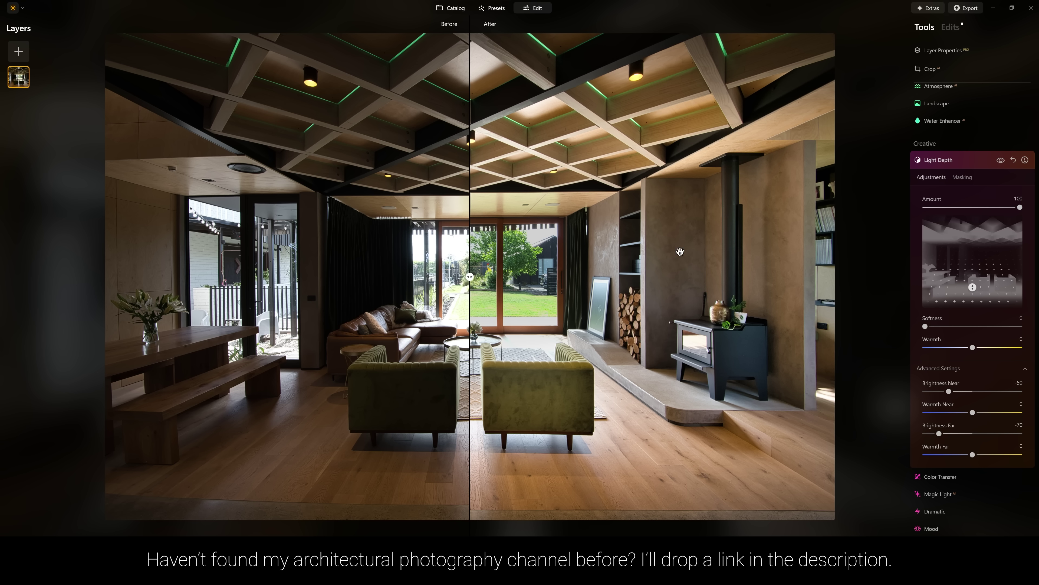
{"action": "left_click_drag", "start_coordinate": [470, 277], "coordinate": [425, 295]}
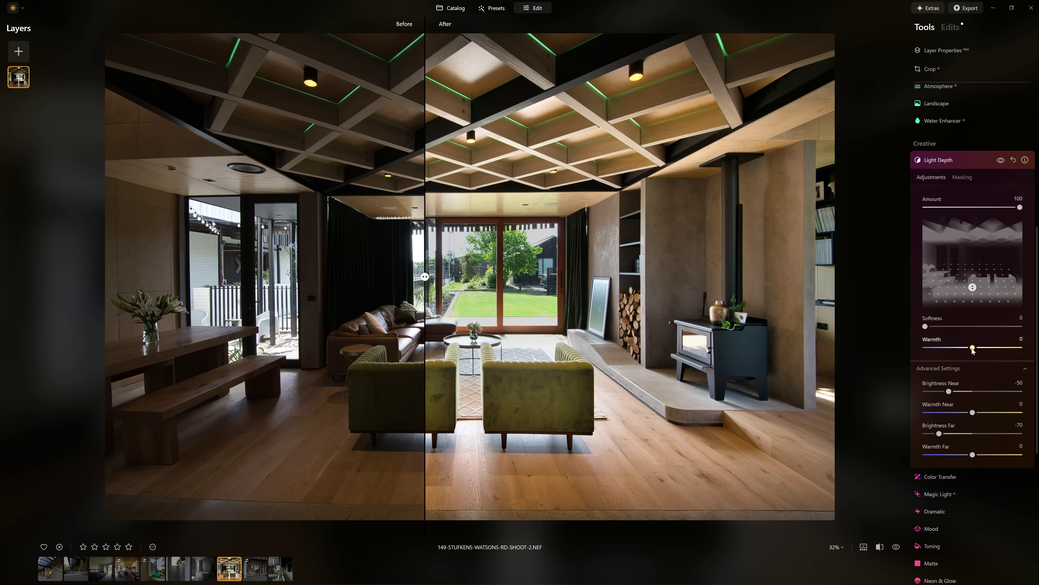
{"action": "left_click_drag", "start_coordinate": [972, 348], "coordinate": [968, 348]}
{"action": "double_click", "coordinate": [955, 350]}
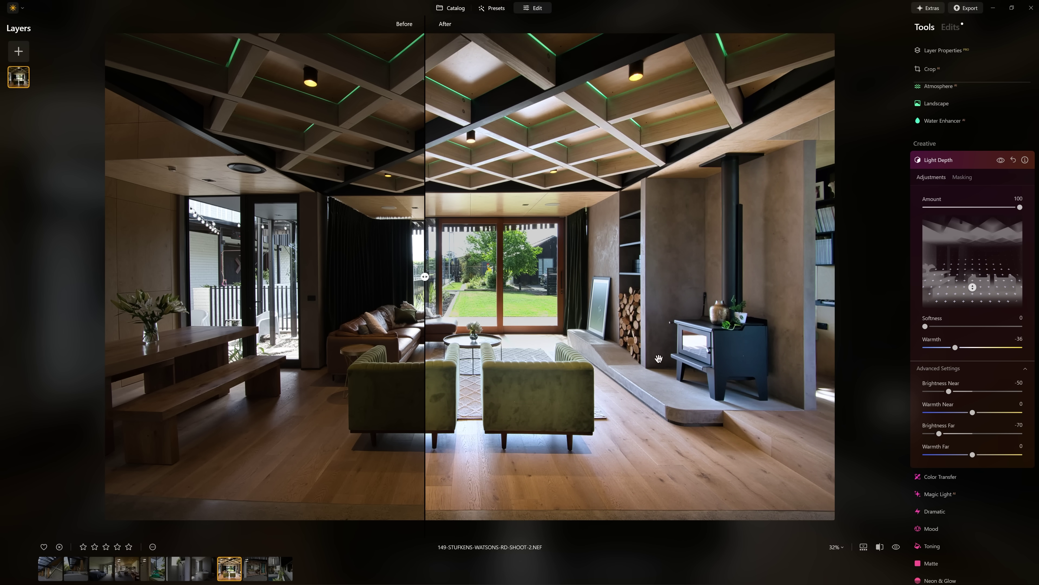
{"action": "key", "text": "backslash"}
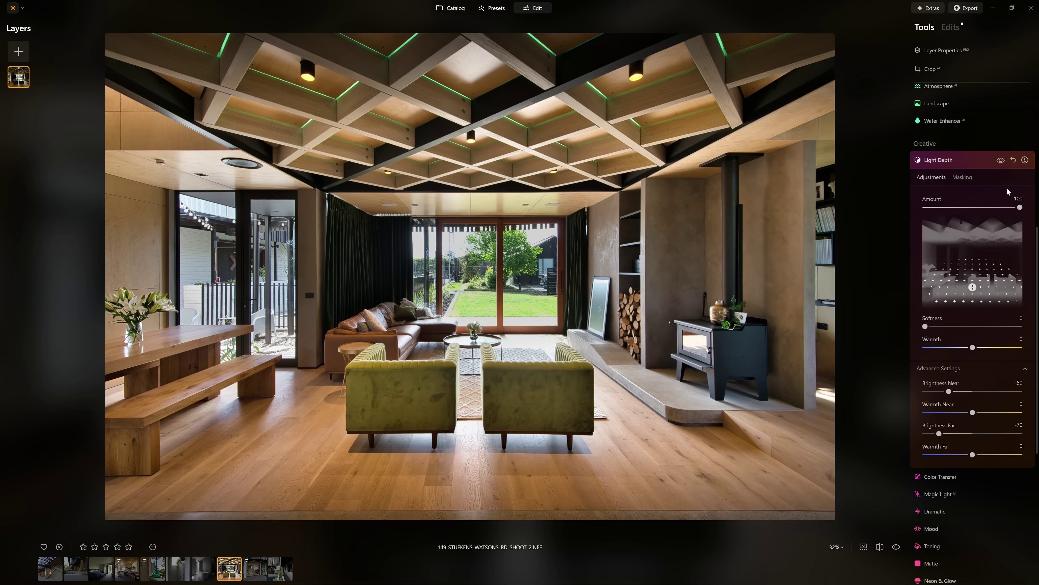
Step: Switch the interior's Light Depth effect off and on twice to judge the final relighting
{"action": "left_click", "coordinate": [1000, 161]}
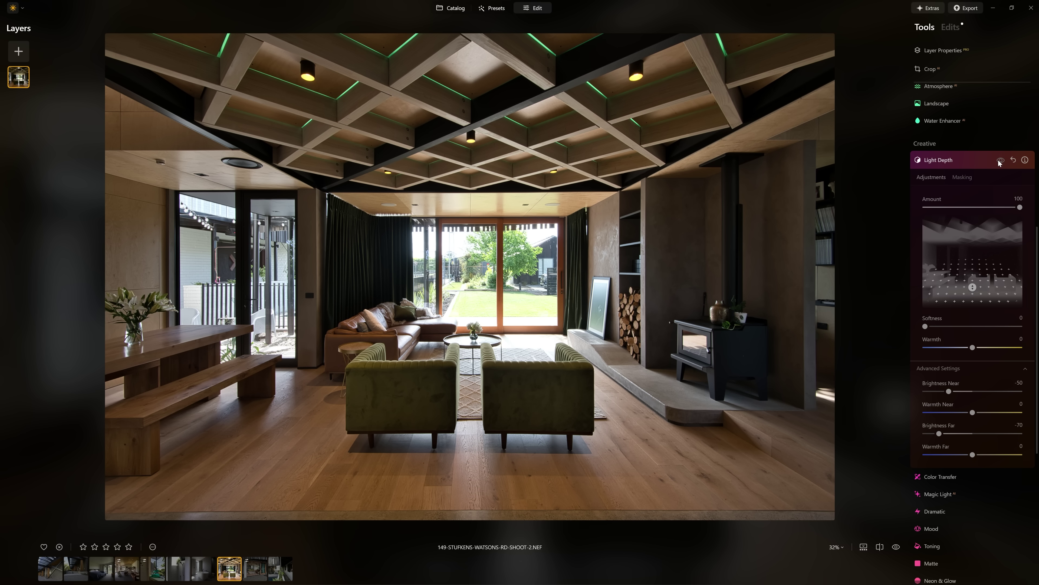
{"action": "left_click", "coordinate": [999, 160]}
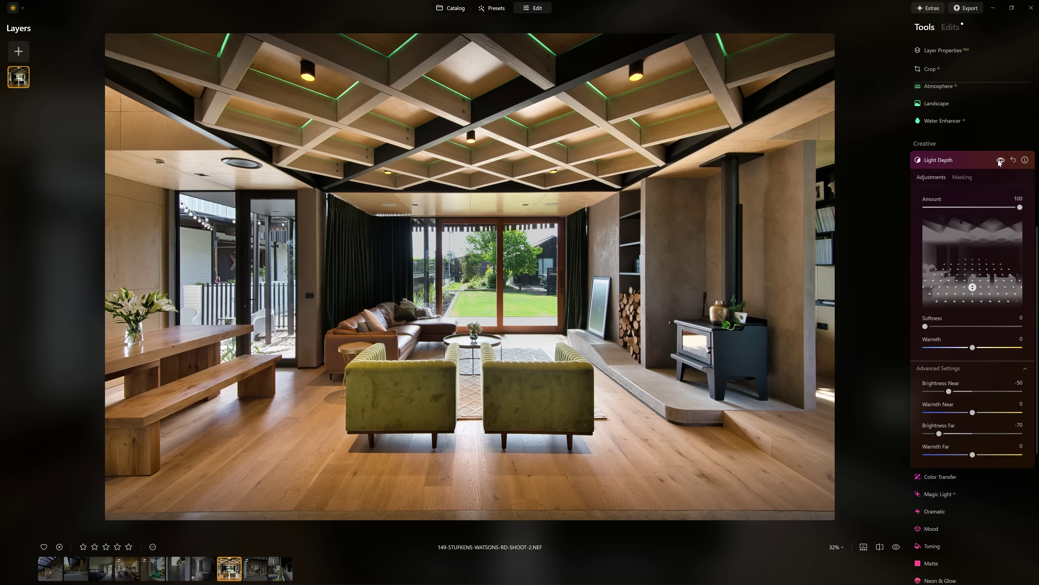
{"action": "left_click", "coordinate": [1000, 161]}
{"action": "left_click", "coordinate": [1000, 161]}
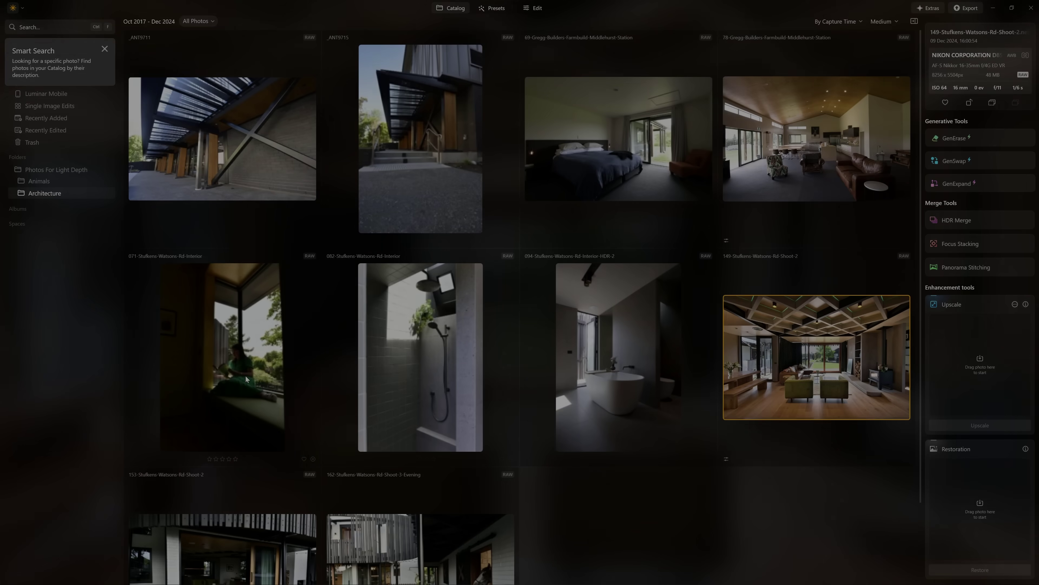
Step: Open the 071 window-seat photo for editing
{"action": "left_click", "coordinate": [245, 376]}
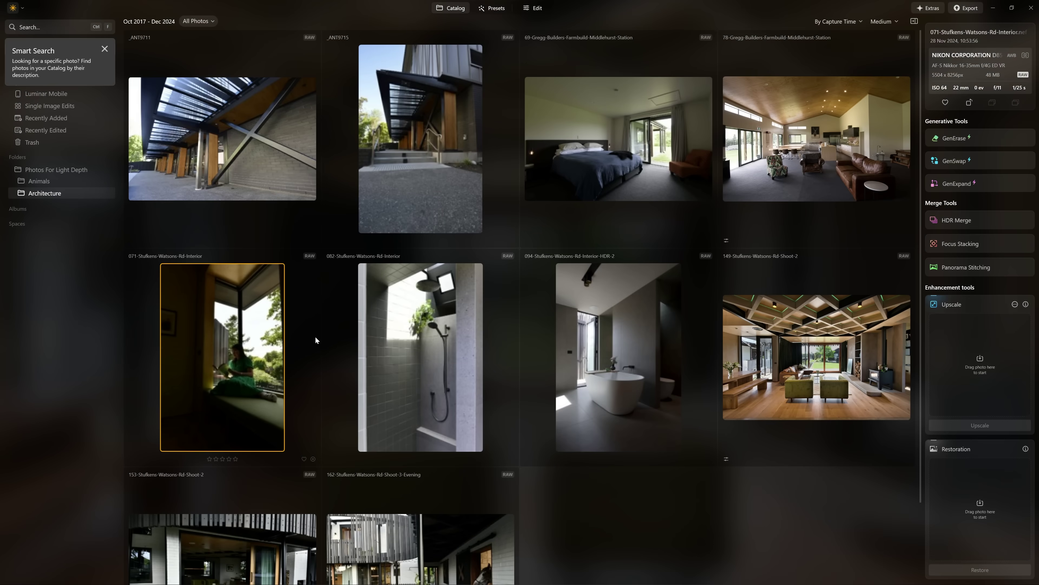
{"action": "double_click", "coordinate": [179, 326]}
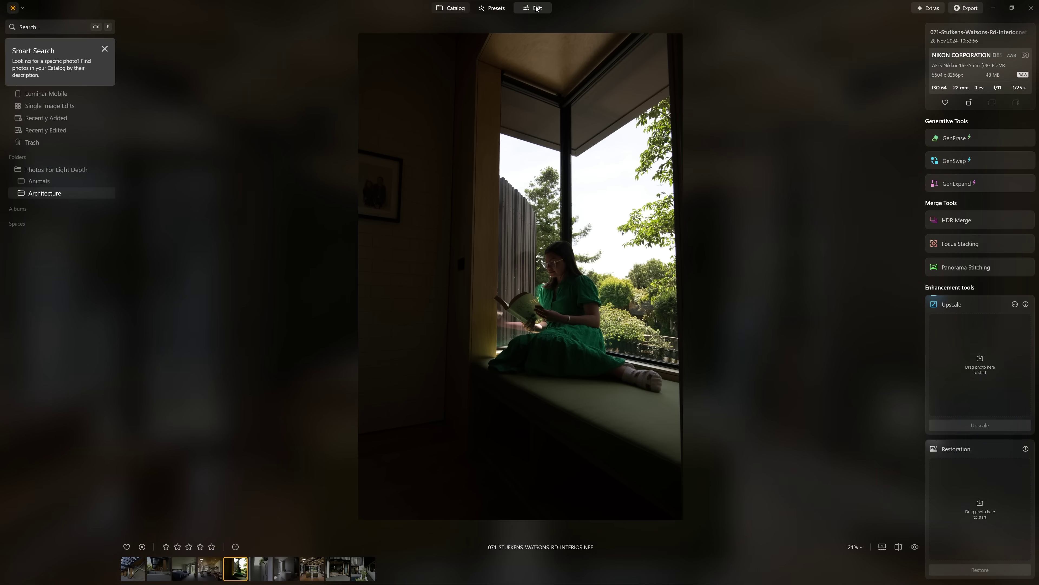
{"action": "key", "text": "e"}
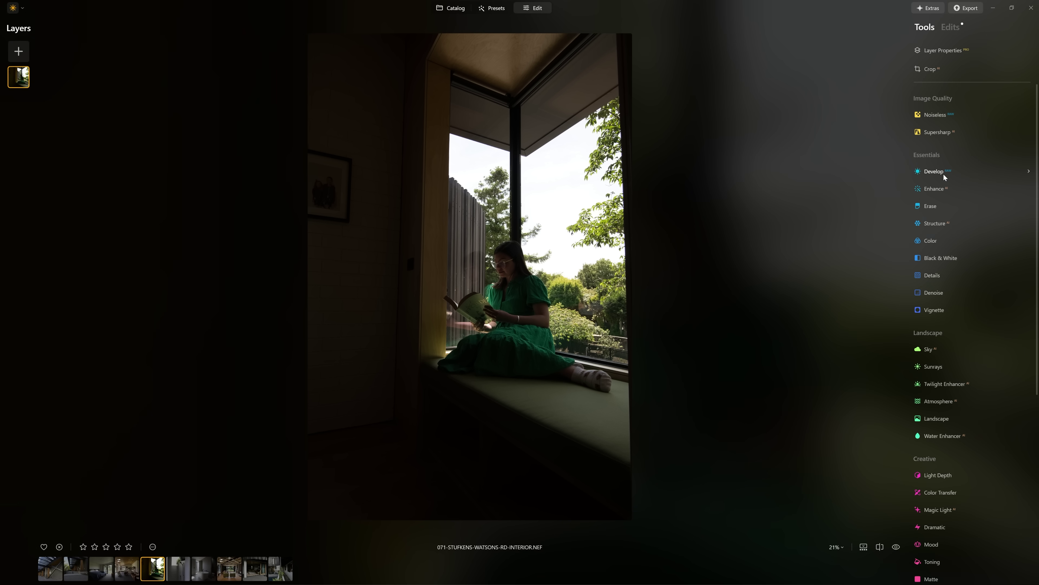
Step: Auto-adjust the photo's light, enable Auto Distortion Corrections and auto-straighten its perspective
{"action": "left_click", "coordinate": [944, 173]}
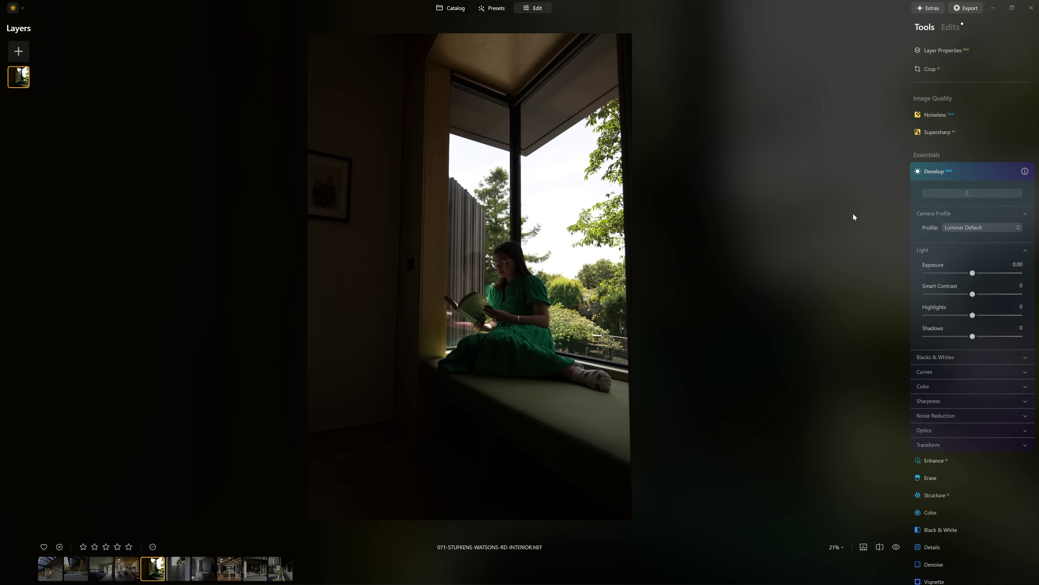
{"action": "left_click", "coordinate": [951, 431]}
{"action": "left_click", "coordinate": [954, 445]}
{"action": "scroll", "coordinate": [957, 466], "scroll_direction": "down", "scroll_amount": 3}
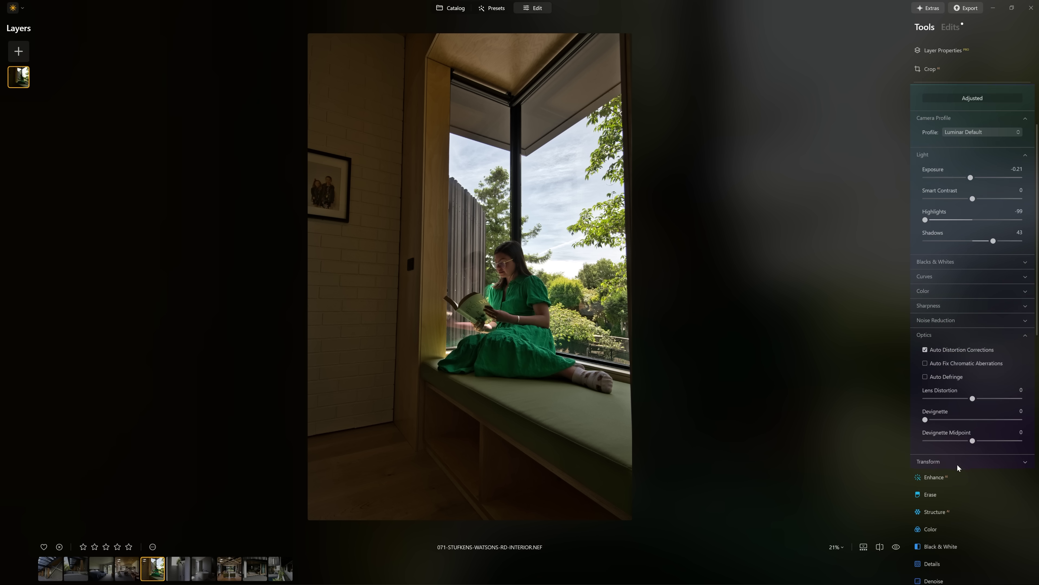
{"action": "left_click", "coordinate": [958, 463]}
{"action": "left_click", "coordinate": [973, 474]}
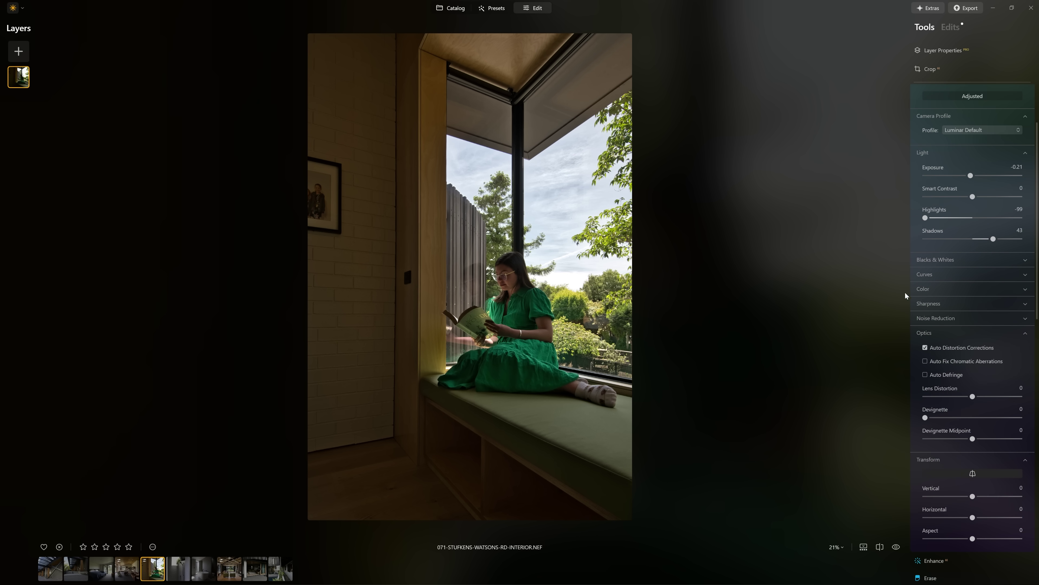
Step: Collapse Develop and bring up the Light Depth tool
{"action": "scroll", "coordinate": [944, 106], "scroll_direction": "up", "scroll_amount": 2}
{"action": "left_click", "coordinate": [941, 115]}
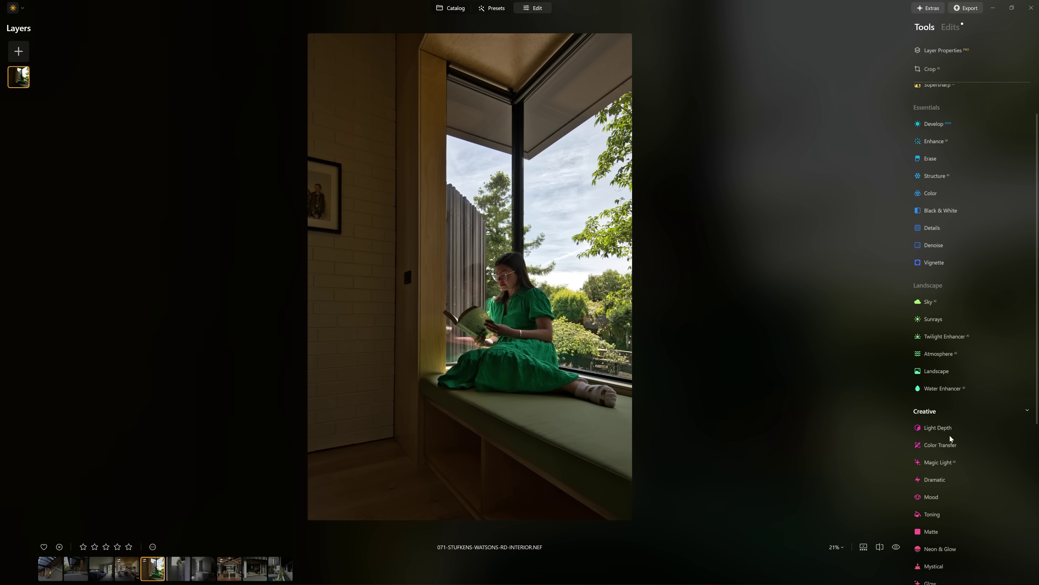
{"action": "left_click", "coordinate": [949, 426]}
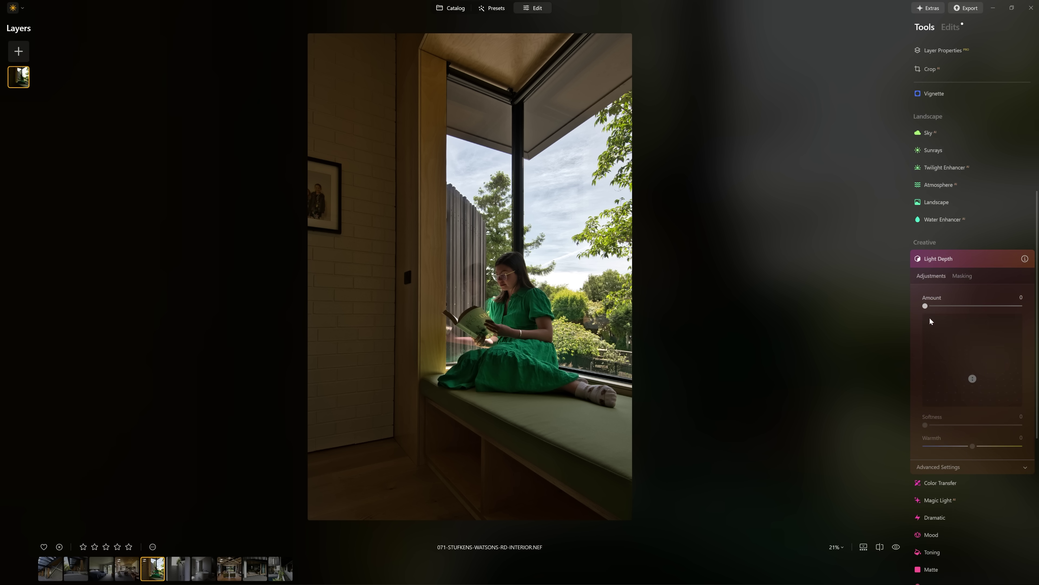
Step: Raise Light Depth Amount to 62 and toggle the effect to compare
{"action": "left_click_drag", "start_coordinate": [925, 305], "coordinate": [984, 307]}
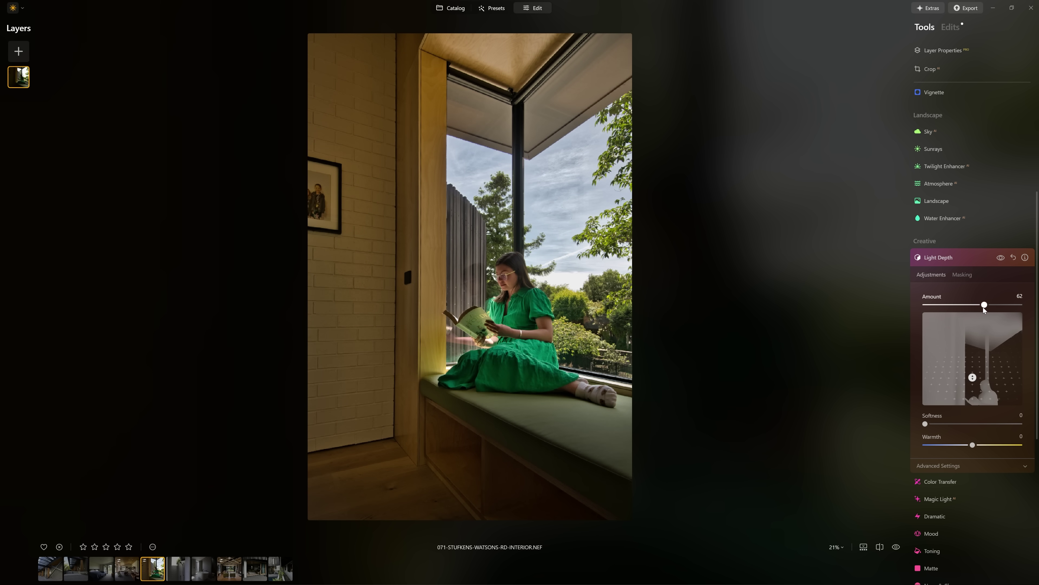
{"action": "left_click", "coordinate": [1000, 258]}
{"action": "left_click", "coordinate": [1000, 258]}
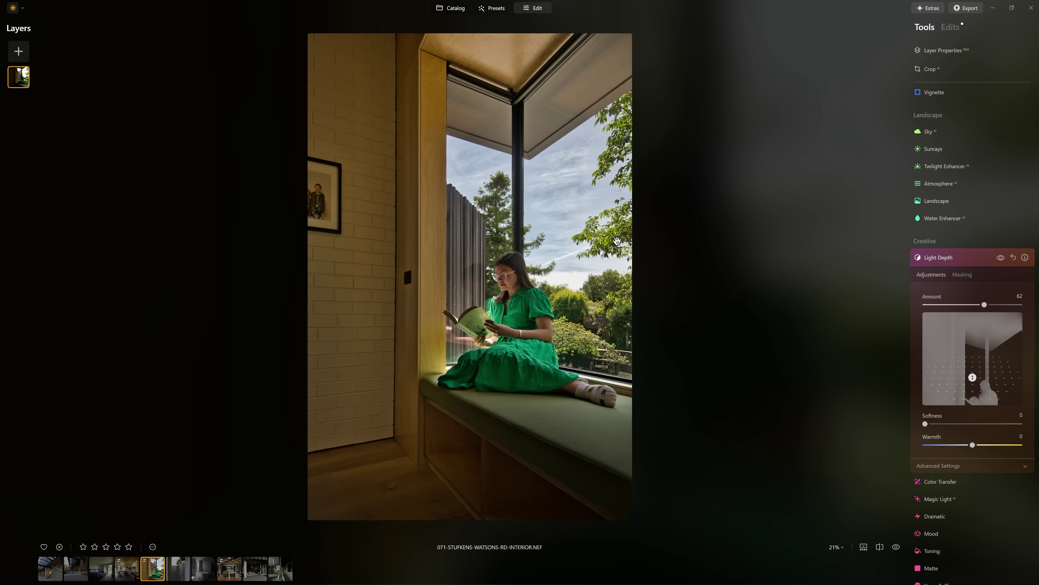
Step: Set Brightness Near 100, Warmth -59 and Softness 46, then lower Amount to 43
{"action": "scroll", "coordinate": [993, 408], "scroll_direction": "down", "scroll_amount": 3}
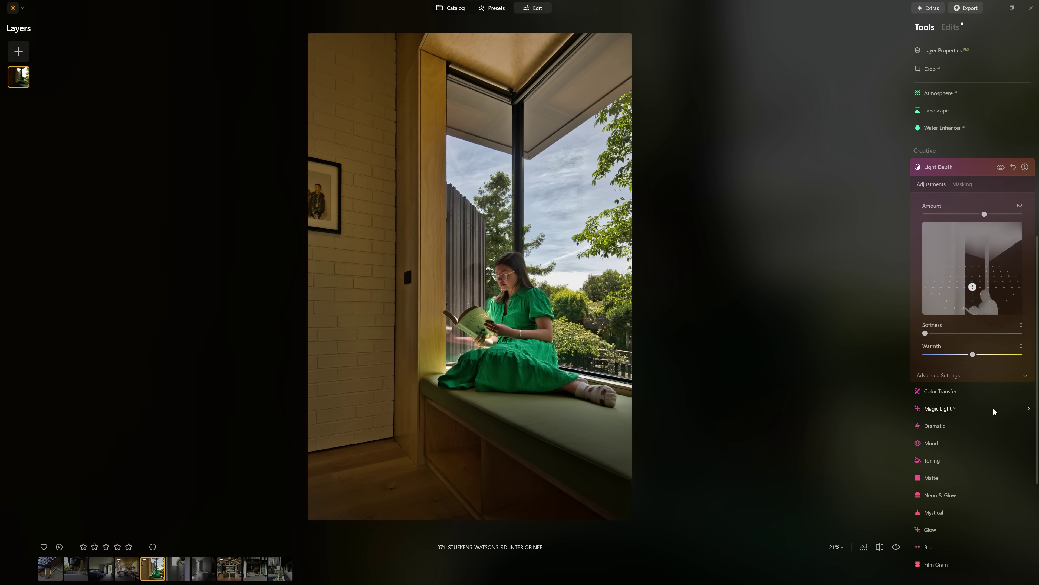
{"action": "left_click", "coordinate": [982, 371]}
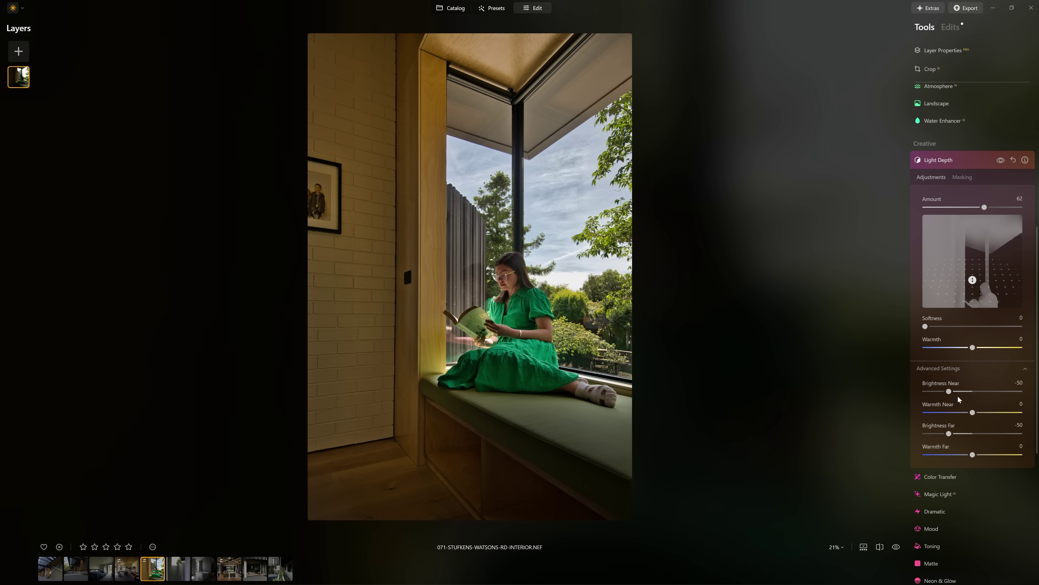
{"action": "left_click_drag", "start_coordinate": [951, 391], "coordinate": [1026, 389]}
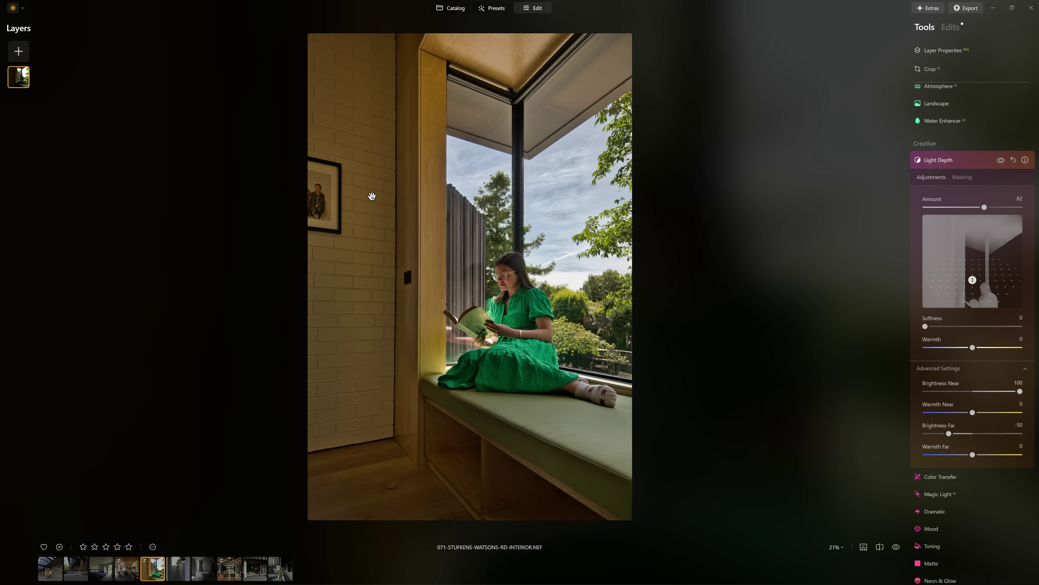
{"action": "scroll", "coordinate": [954, 326], "scroll_direction": "down", "scroll_amount": 2}
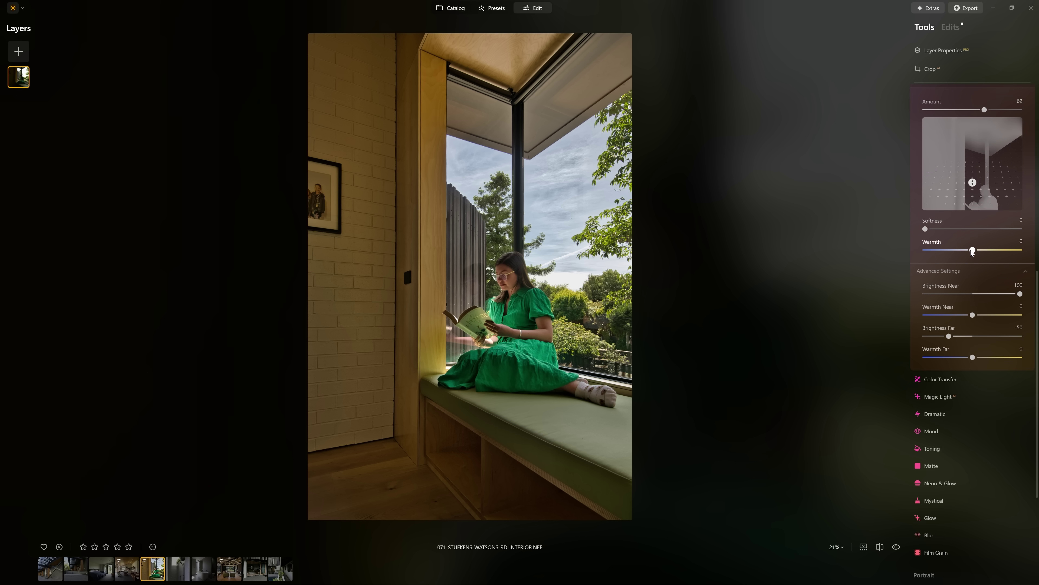
{"action": "left_click_drag", "start_coordinate": [970, 250], "coordinate": [937, 254]}
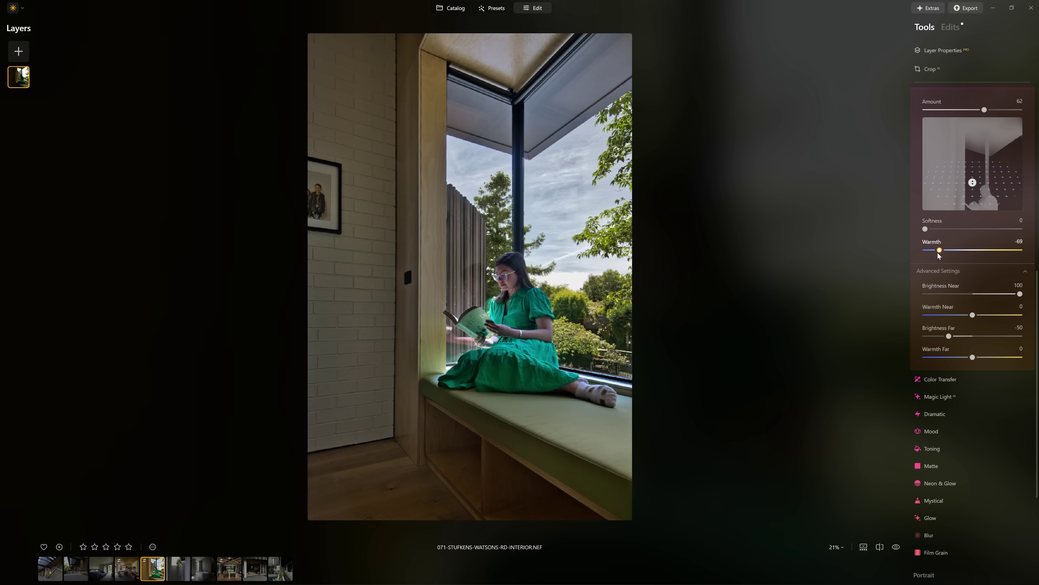
{"action": "left_click_drag", "start_coordinate": [940, 255], "coordinate": [935, 255]}
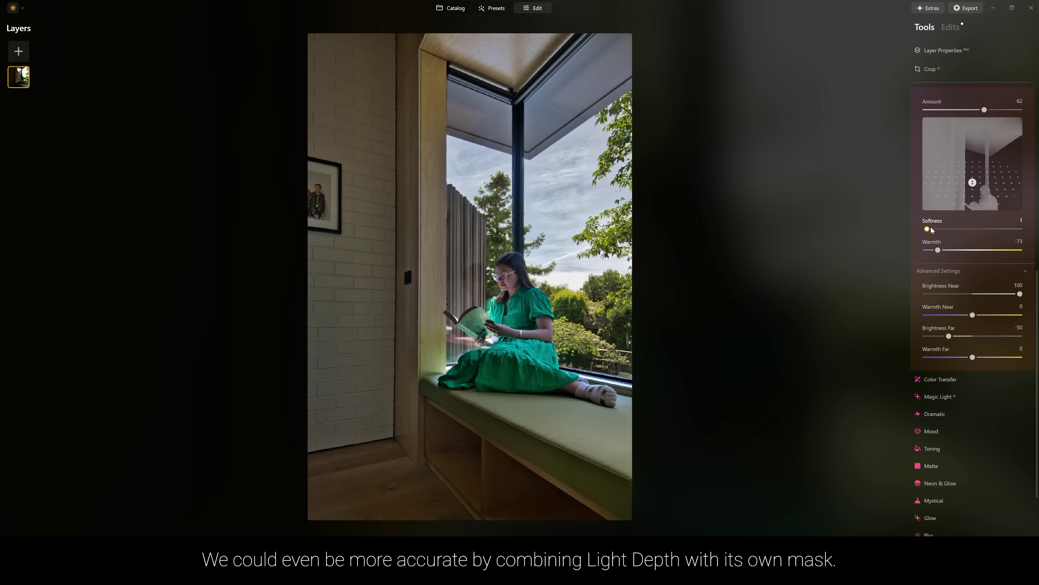
{"action": "left_click_drag", "start_coordinate": [925, 229], "coordinate": [947, 231]}
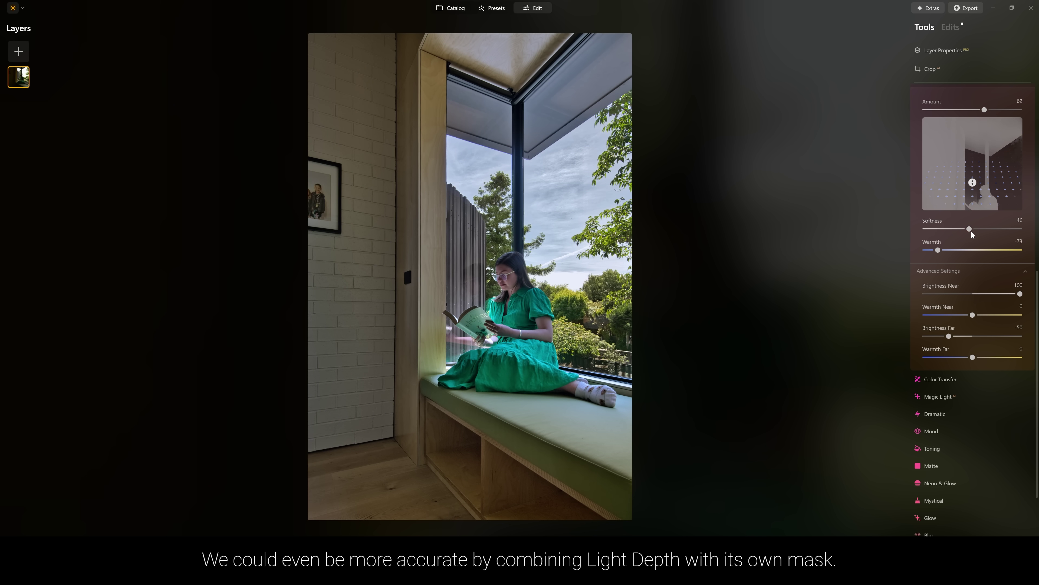
{"action": "left_click_drag", "start_coordinate": [938, 251], "coordinate": [948, 254]}
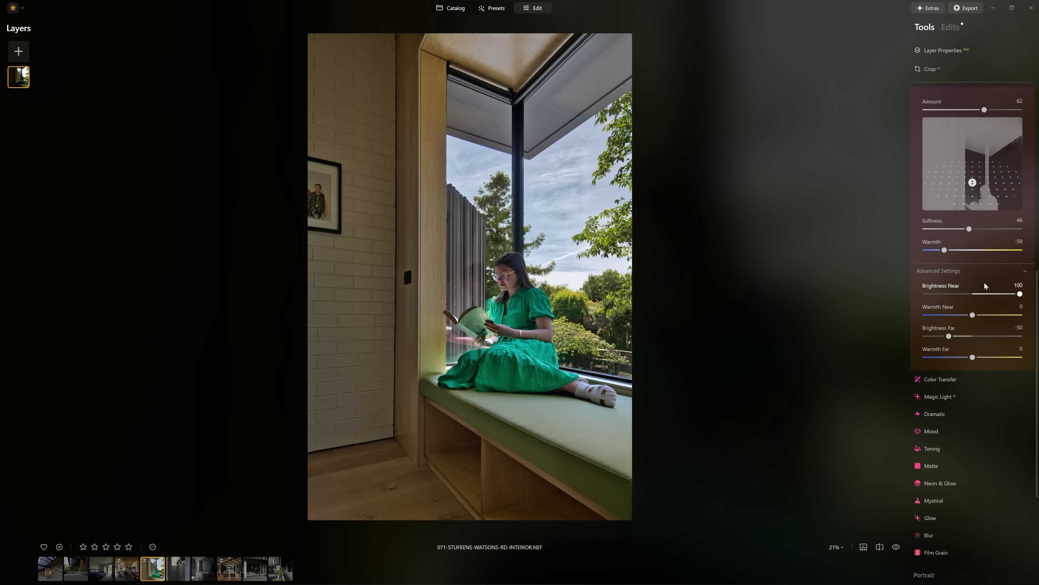
{"action": "scroll", "coordinate": [966, 205], "scroll_direction": "up", "scroll_amount": 1}
{"action": "left_click_drag", "start_coordinate": [984, 159], "coordinate": [967, 159]}
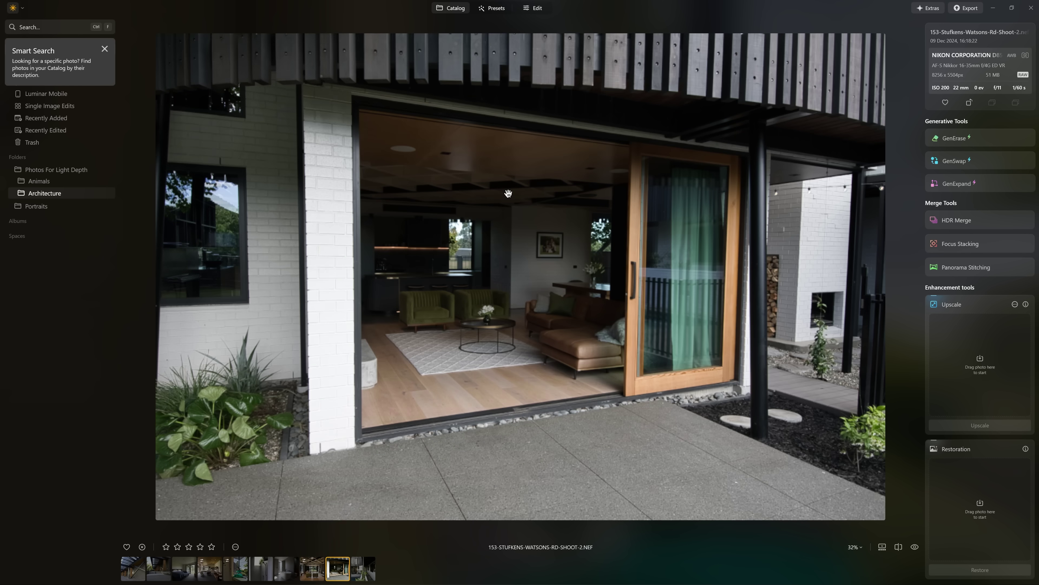
Step: Edit the patio exterior with Auto Adjust, automatic lens and perspective corrections, then bring up Light Depth
{"action": "left_click", "coordinate": [539, 9]}
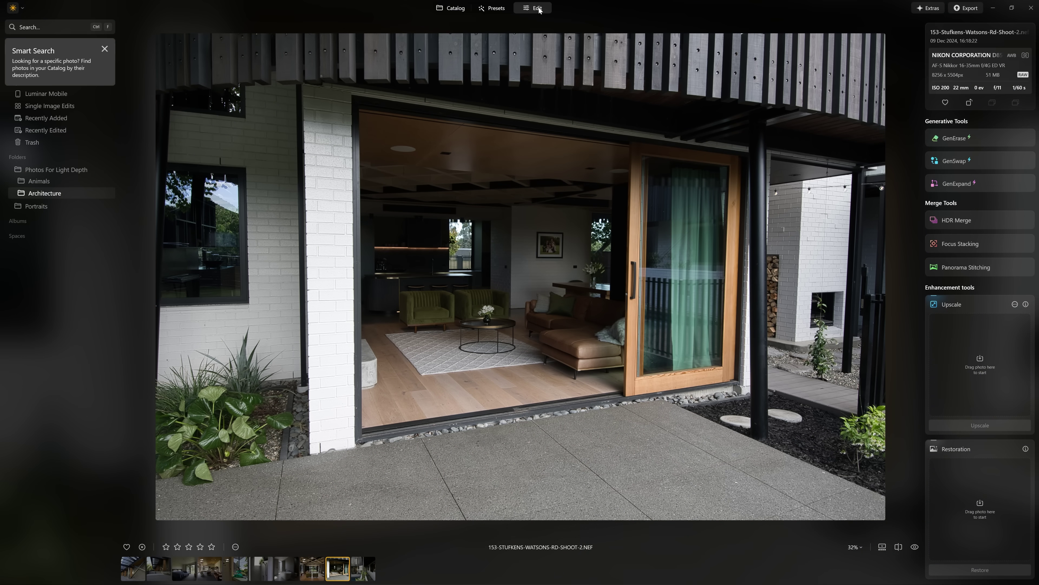
{"action": "left_click", "coordinate": [953, 171]}
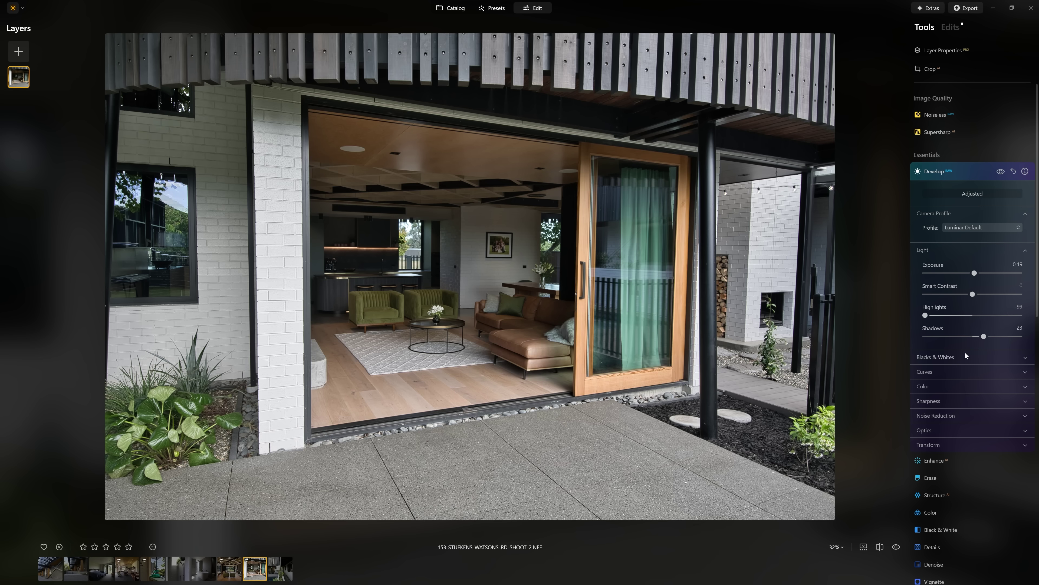
{"action": "left_click", "coordinate": [954, 429]}
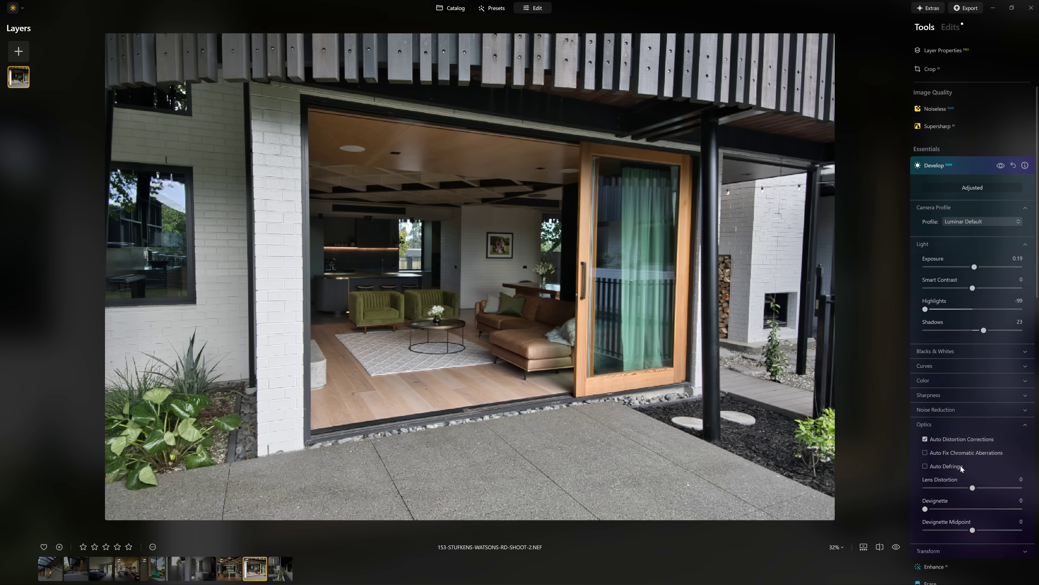
{"action": "scroll", "coordinate": [962, 410], "scroll_direction": "down", "scroll_amount": 3}
{"action": "left_click", "coordinate": [961, 459]}
{"action": "left_click", "coordinate": [967, 475]}
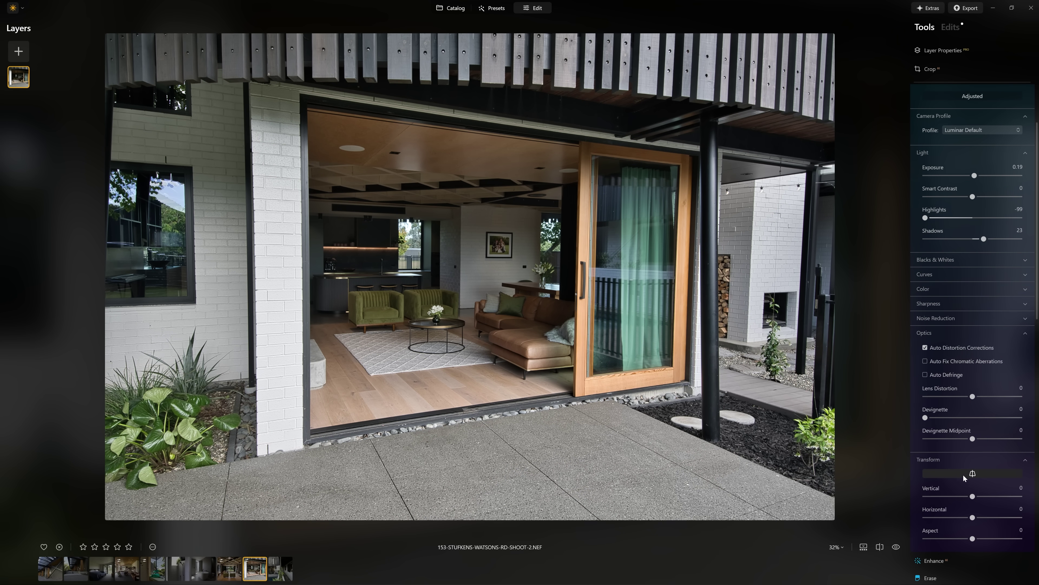
{"action": "scroll", "coordinate": [941, 260], "scroll_direction": "down", "scroll_amount": 6}
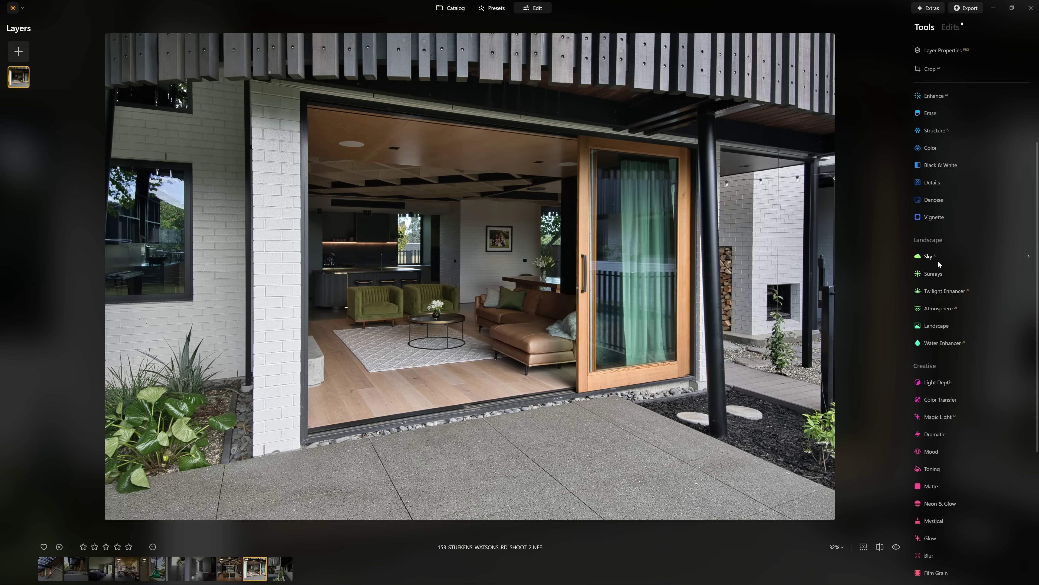
{"action": "left_click", "coordinate": [943, 282]}
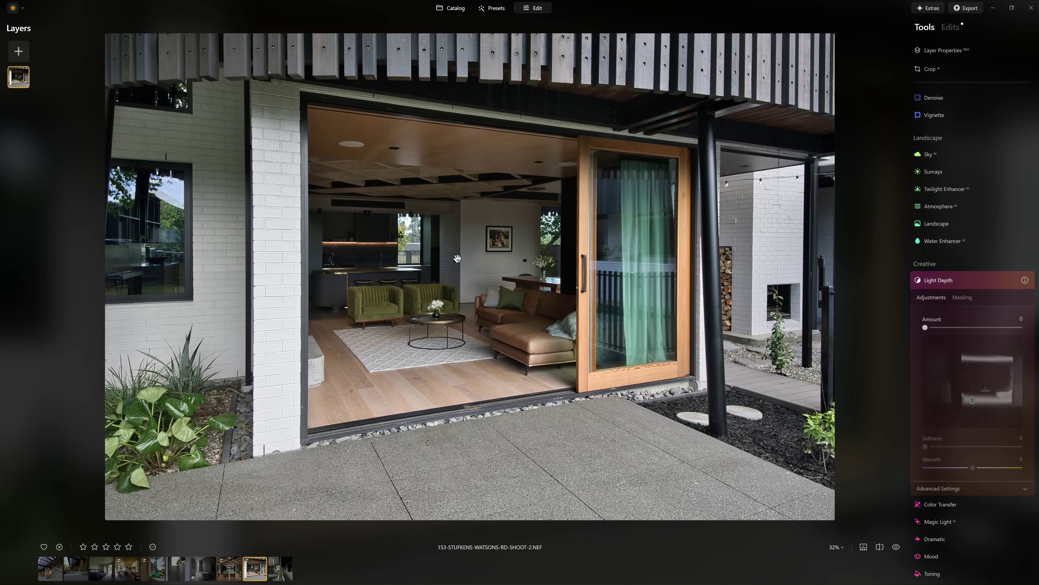
Step: Add Light Depth, move the light source higher and set Softness to 65
{"action": "left_click_drag", "start_coordinate": [926, 328], "coordinate": [1008, 332]}
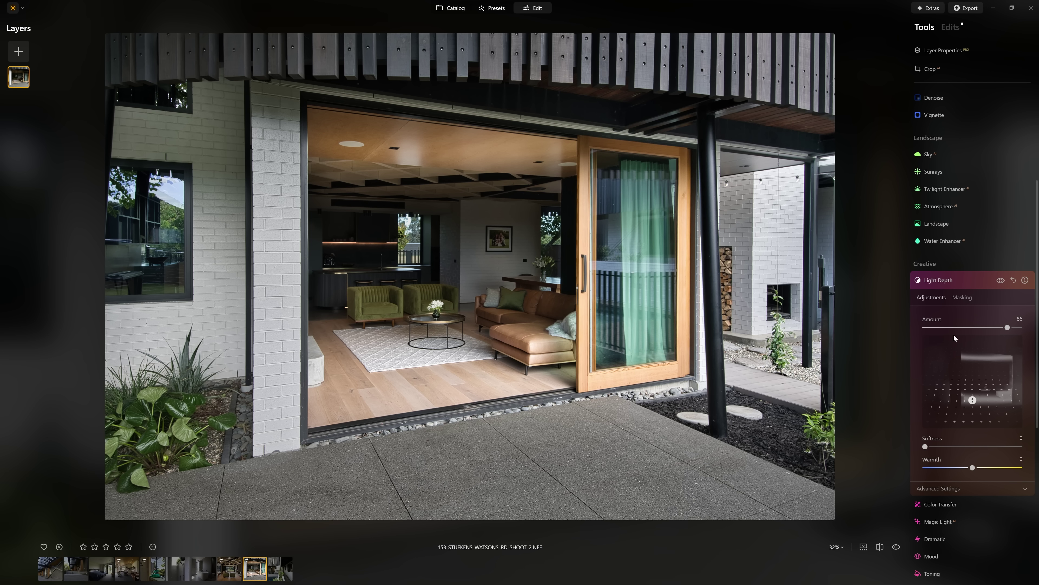
{"action": "left_click_drag", "start_coordinate": [973, 402], "coordinate": [973, 353]}
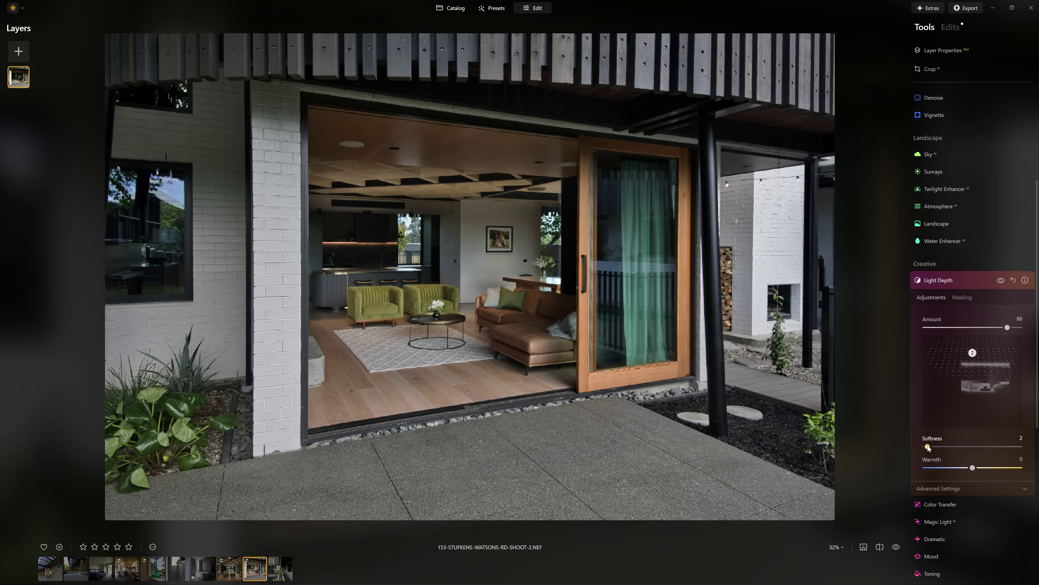
{"action": "left_click_drag", "start_coordinate": [928, 445], "coordinate": [987, 447]}
Step: In Advanced Settings, set Brightness Near to -65 and Brightness Far to 49
{"action": "scroll", "coordinate": [982, 431], "scroll_direction": "down", "scroll_amount": 3}
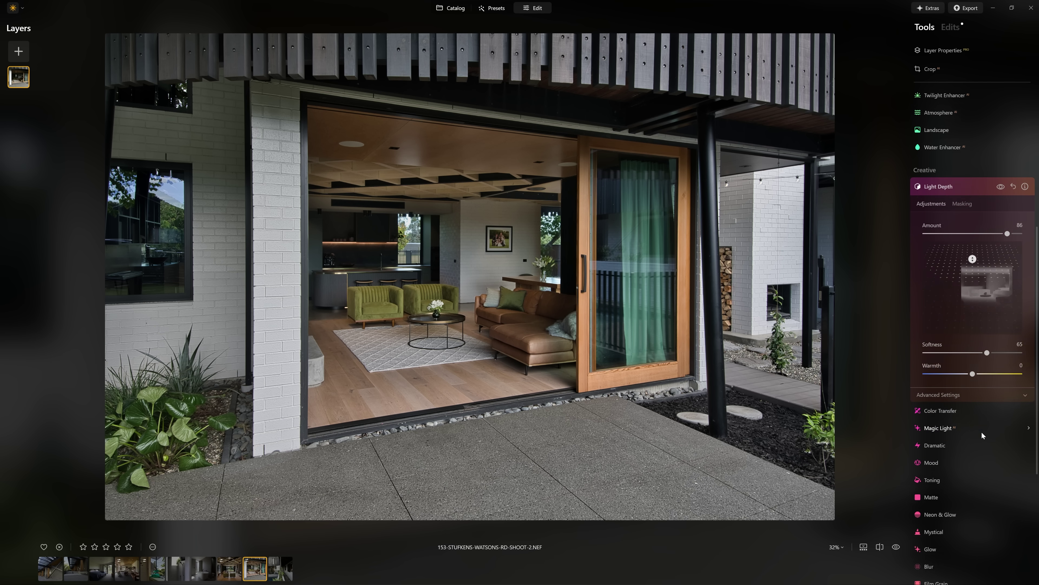
{"action": "left_click", "coordinate": [959, 390]}
{"action": "scroll", "coordinate": [958, 391], "scroll_direction": "down", "scroll_amount": 2}
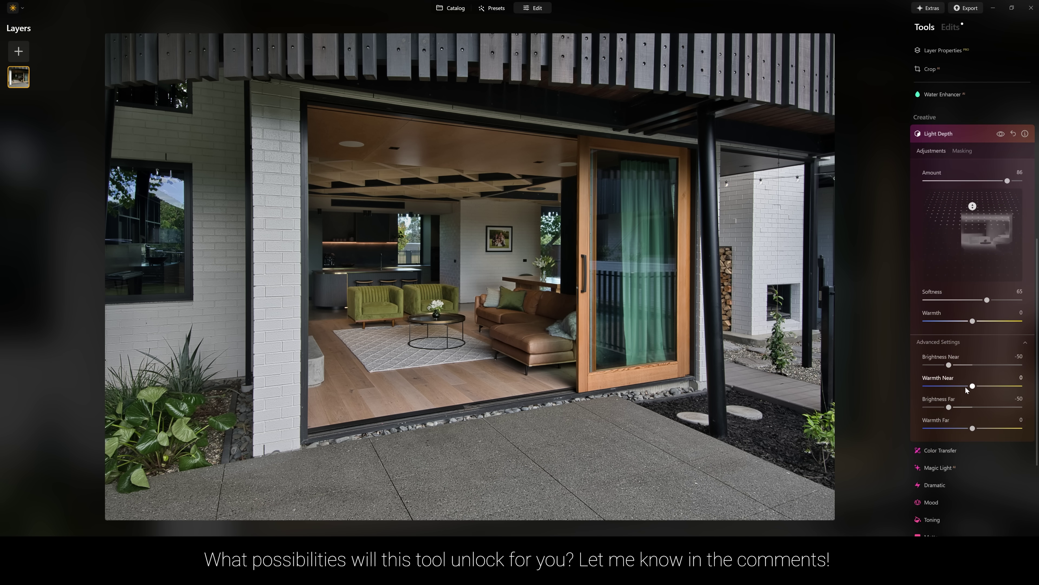
{"action": "left_click_drag", "start_coordinate": [948, 365], "coordinate": [942, 365]}
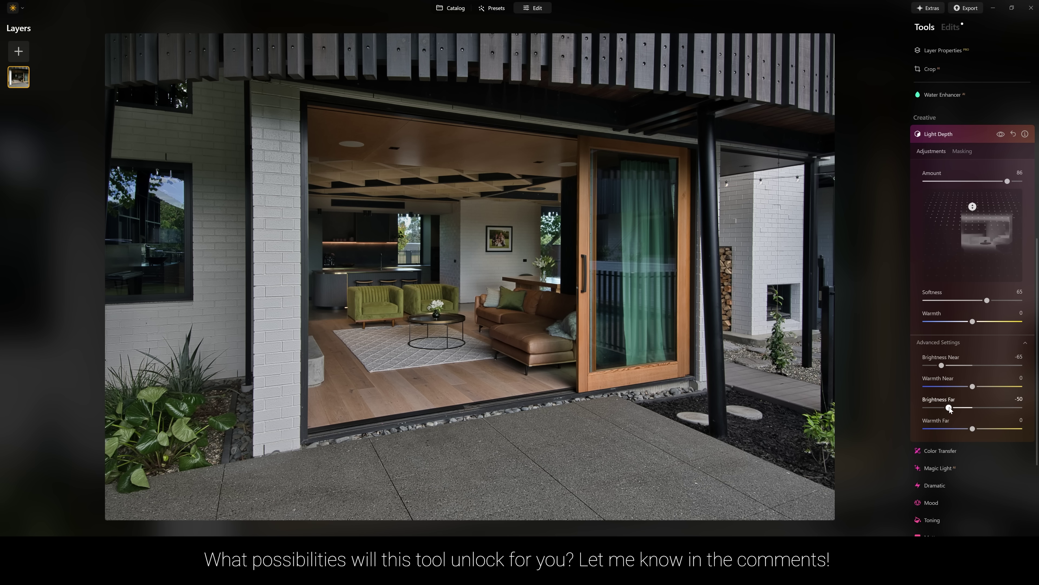
{"action": "left_click_drag", "start_coordinate": [949, 408], "coordinate": [1000, 407]}
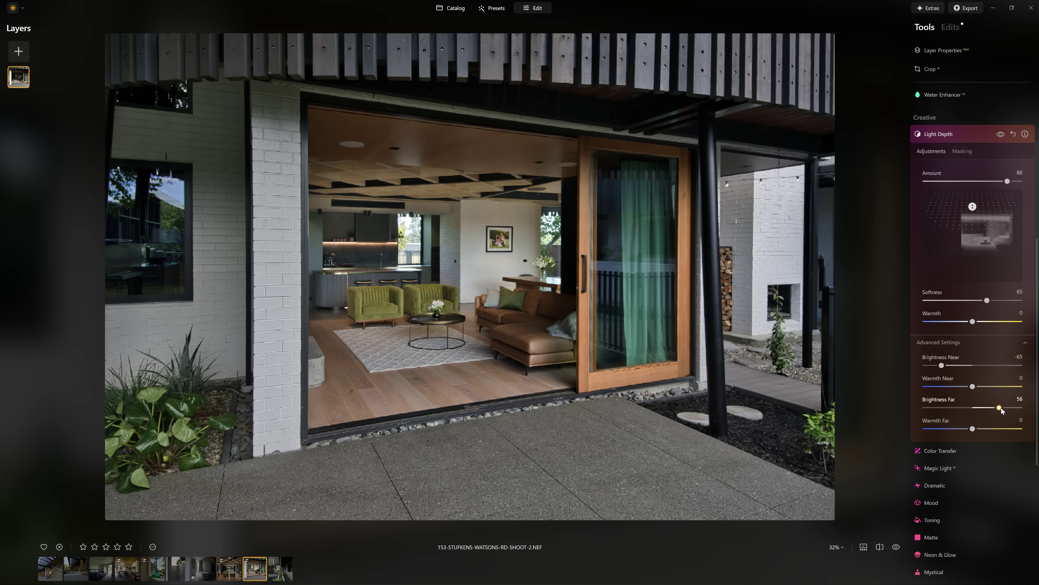
Step: Toggle the Light Depth effect off and on twice to compare
{"action": "left_click", "coordinate": [999, 138]}
{"action": "left_click", "coordinate": [999, 139]}
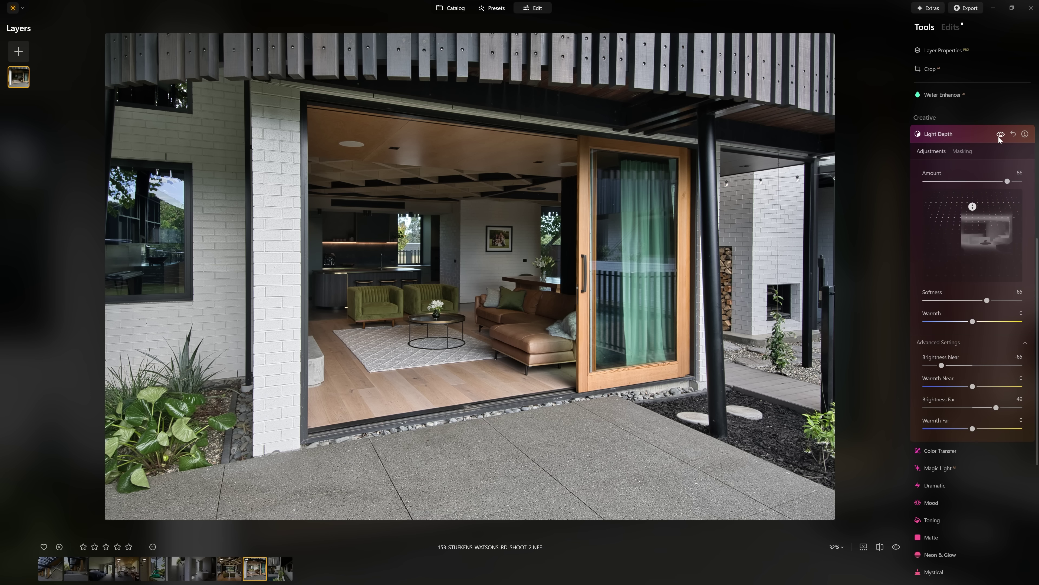
{"action": "left_click", "coordinate": [998, 138]}
{"action": "left_click", "coordinate": [999, 138]}
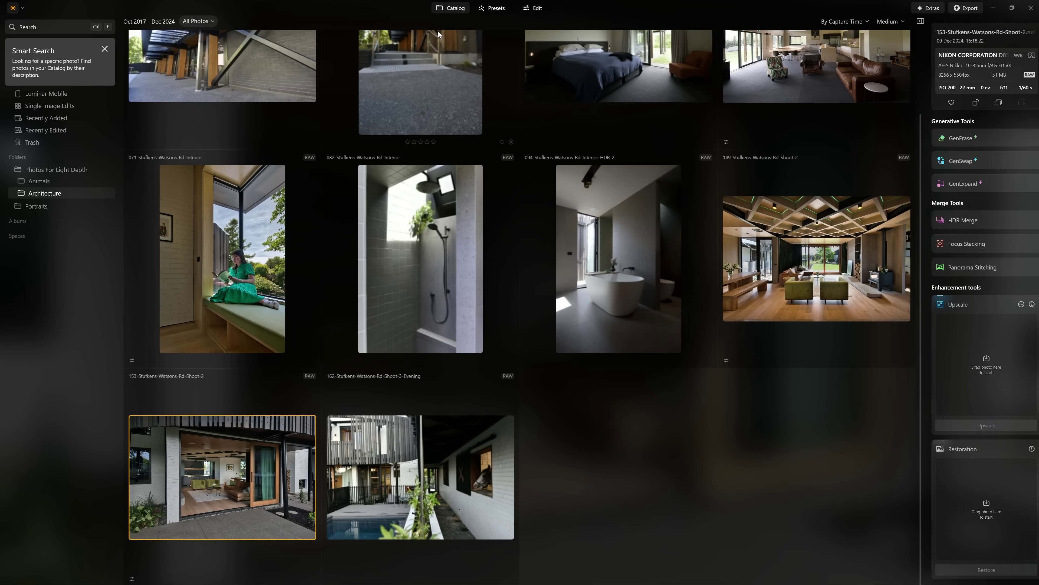
Step: Open the pearl-necklace portrait from the Portraits folder for editing and bring up Light Depth
{"action": "left_click", "coordinate": [25, 205]}
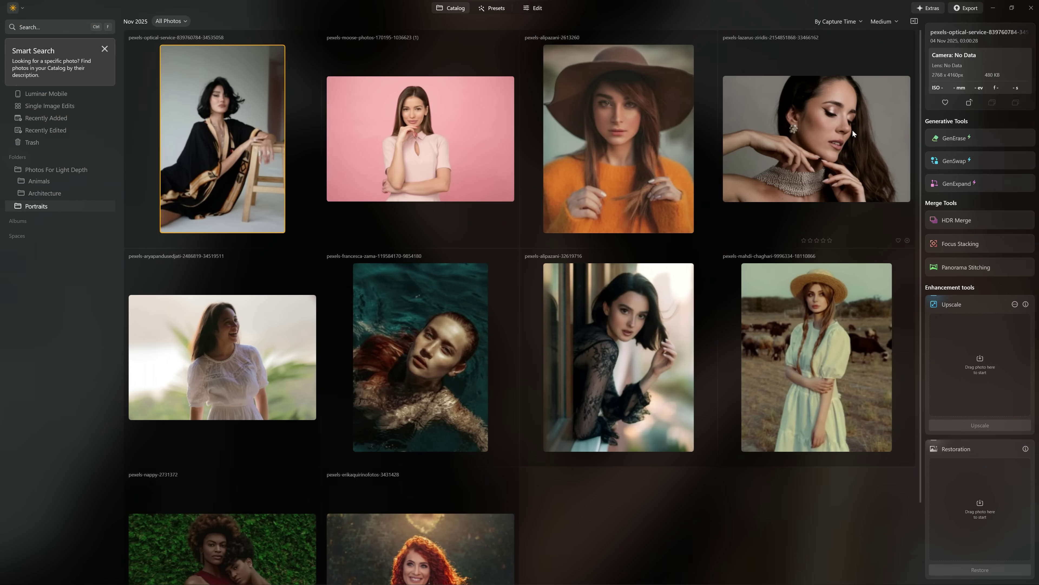
{"action": "double_click", "coordinate": [817, 139]}
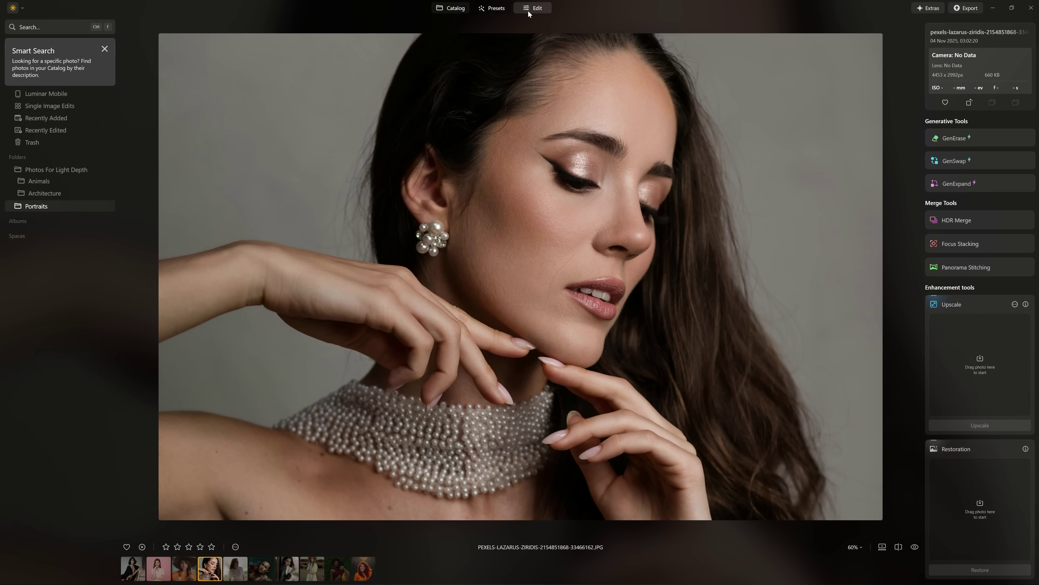
{"action": "left_click", "coordinate": [534, 8]}
{"action": "scroll", "coordinate": [971, 213], "scroll_direction": "down", "scroll_amount": 2}
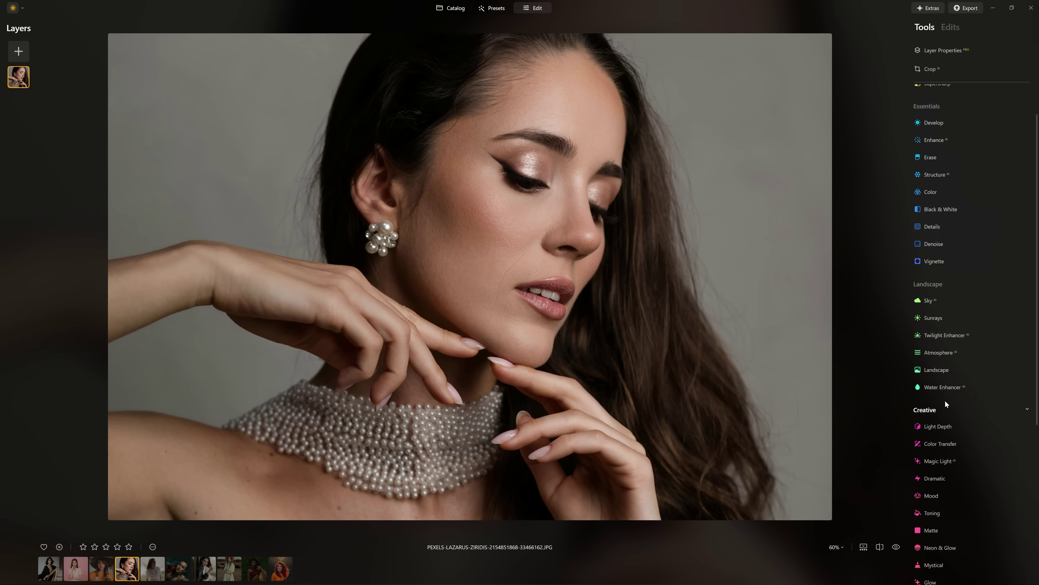
{"action": "left_click", "coordinate": [933, 428]}
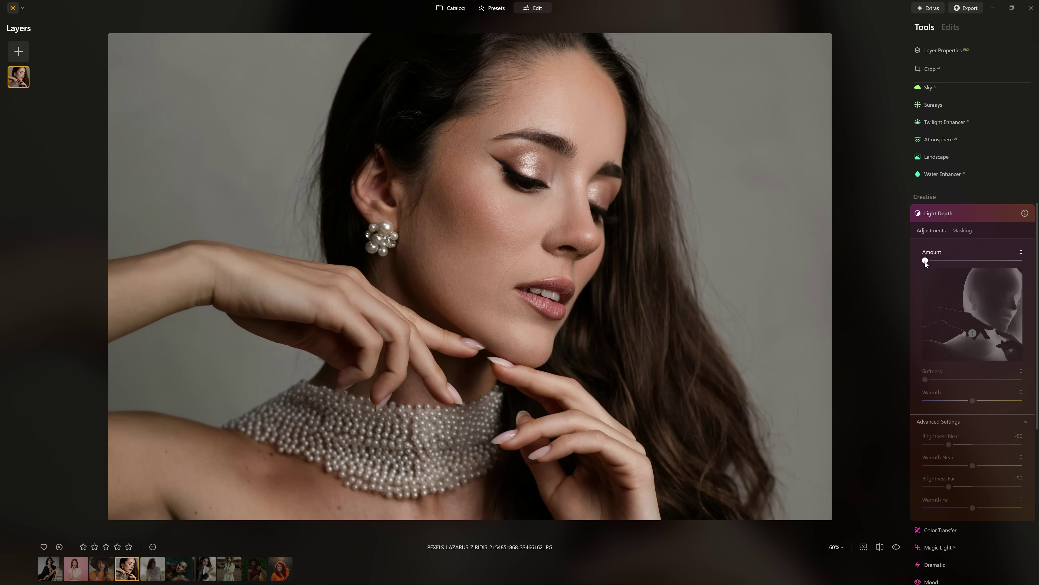
Step: Set Light Depth Amount 60 and Softness 48, check Masking, and warm Warmth to 29
{"action": "left_click_drag", "start_coordinate": [925, 261], "coordinate": [980, 270]}
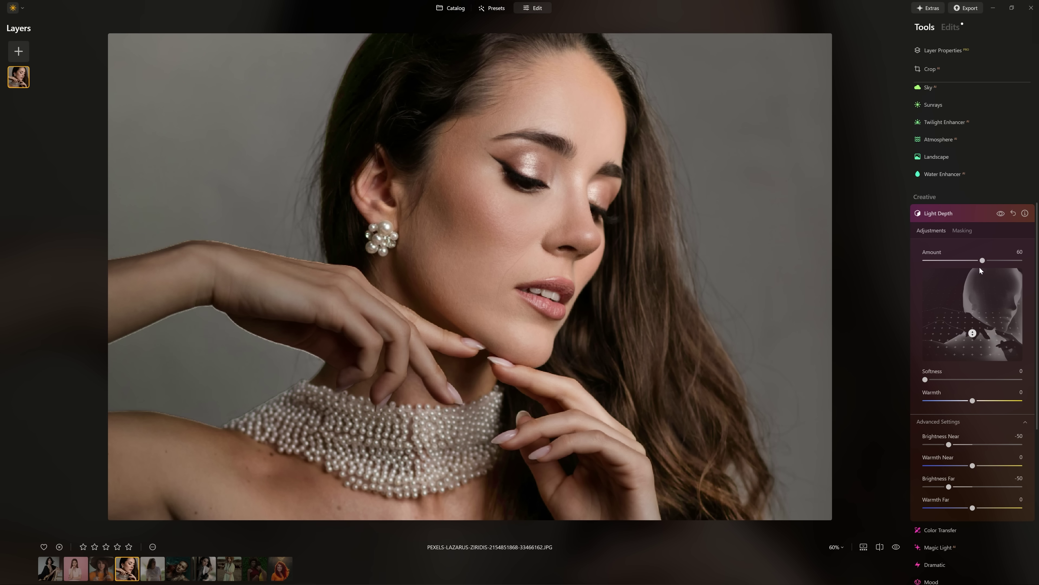
{"action": "left_click_drag", "start_coordinate": [926, 380], "coordinate": [972, 382]}
{"action": "scroll", "coordinate": [963, 124], "scroll_direction": "down", "scroll_amount": 3}
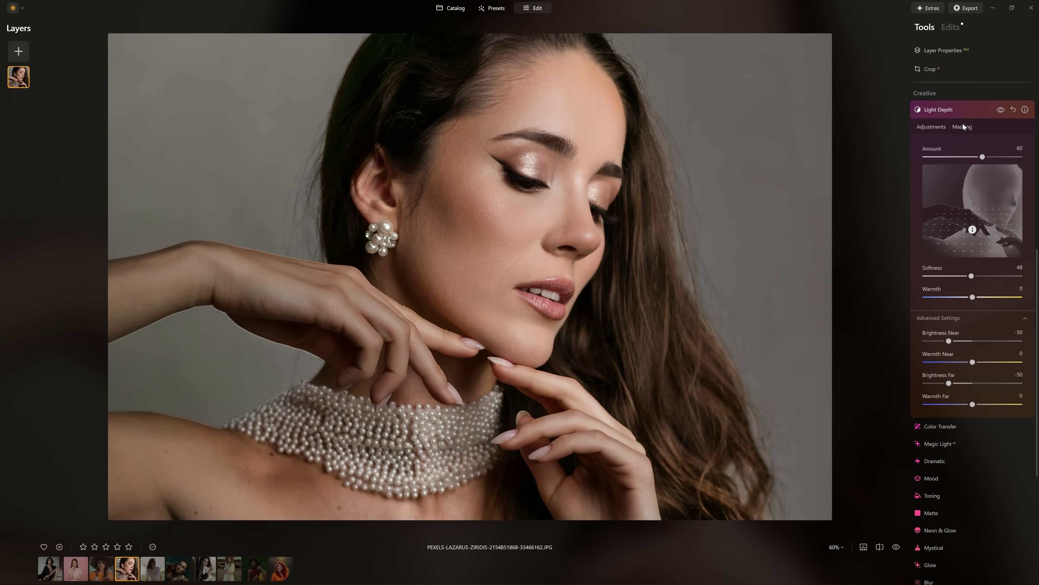
{"action": "left_click", "coordinate": [961, 126]}
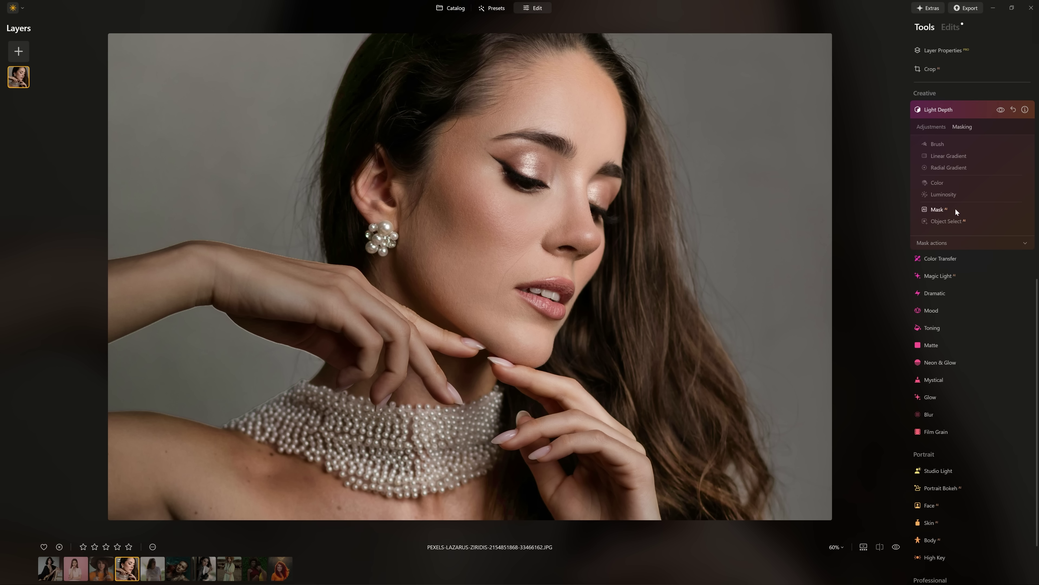
{"action": "left_click", "coordinate": [942, 127]}
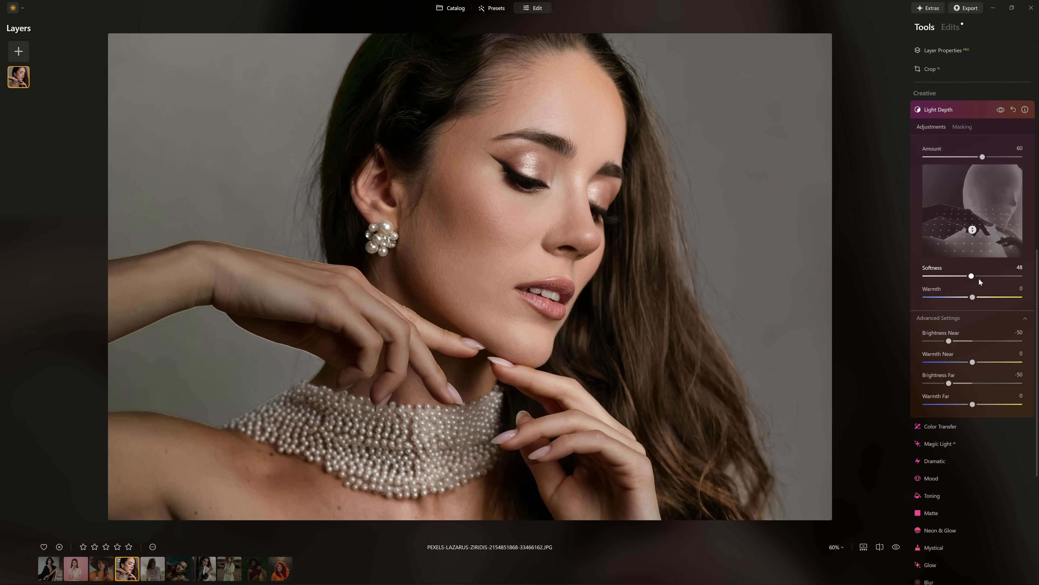
{"action": "left_click_drag", "start_coordinate": [973, 297], "coordinate": [1018, 299]}
Step: Raise the light, set Softness 40, Warmth 20, Amount 41, Brightness Far -87 and Warmth Far -66
{"action": "mouse_move", "coordinate": [985, 250]}
{"action": "mouse_move", "coordinate": [976, 230]}
{"action": "left_mouse_down"}
{"action": "mouse_move", "coordinate": [973, 207]}
{"action": "mouse_move", "coordinate": [976, 238]}
{"action": "left_mouse_up"}
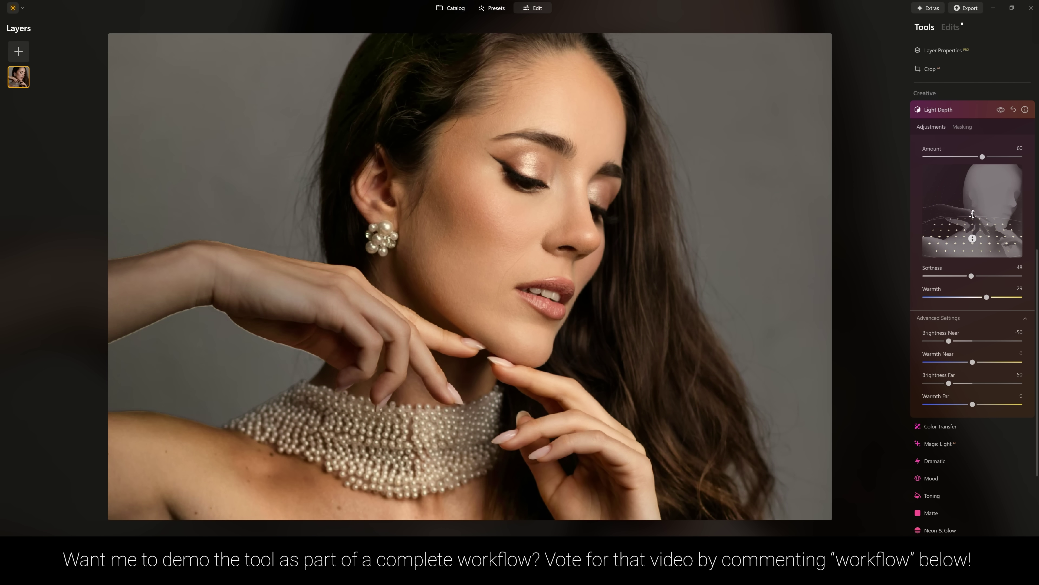
{"action": "left_click_drag", "start_coordinate": [973, 276], "coordinate": [984, 297]}
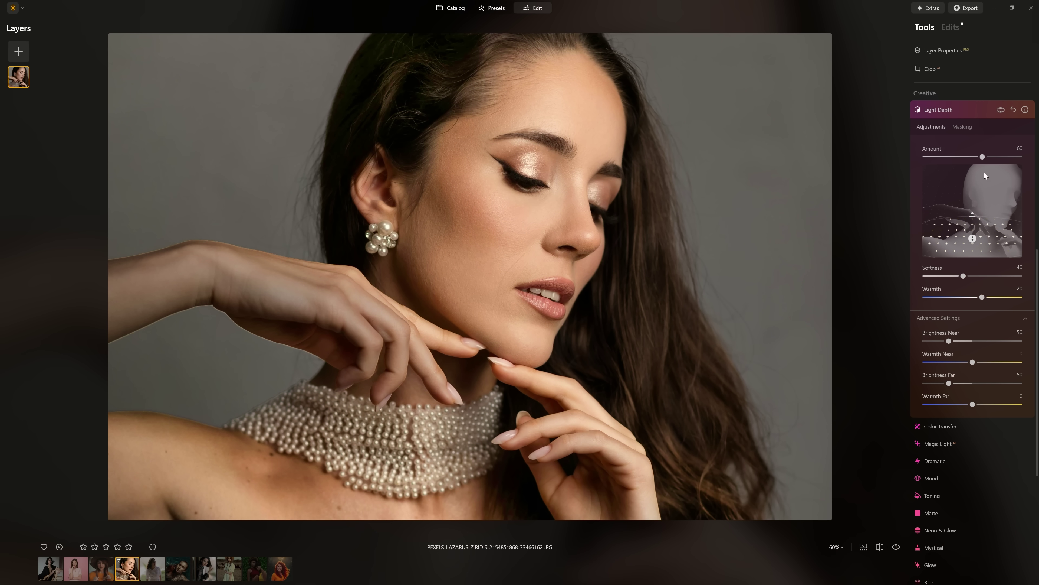
{"action": "left_click_drag", "start_coordinate": [982, 157], "coordinate": [966, 157]}
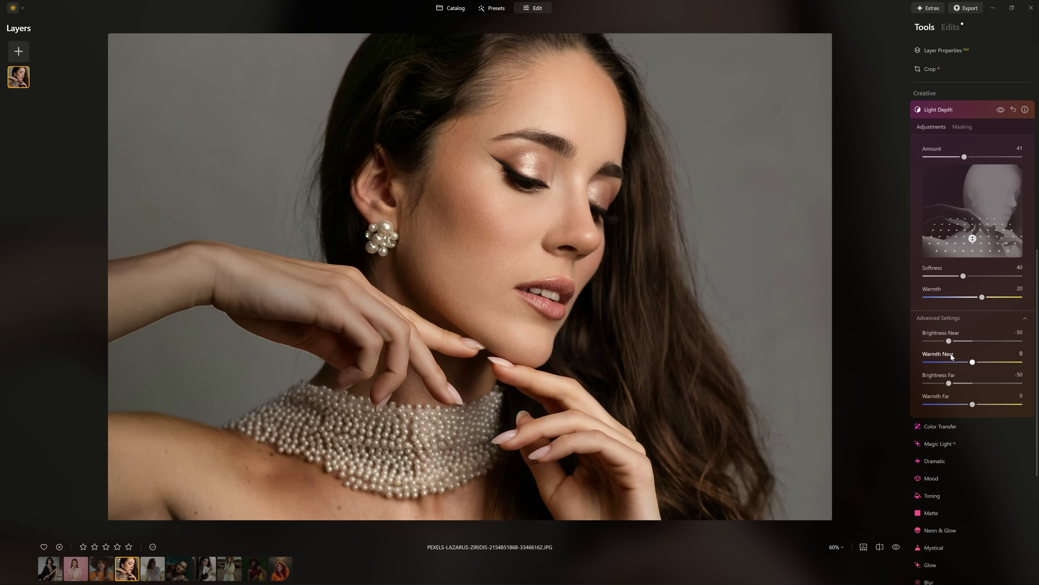
{"action": "left_click_drag", "start_coordinate": [949, 384], "coordinate": [941, 405]}
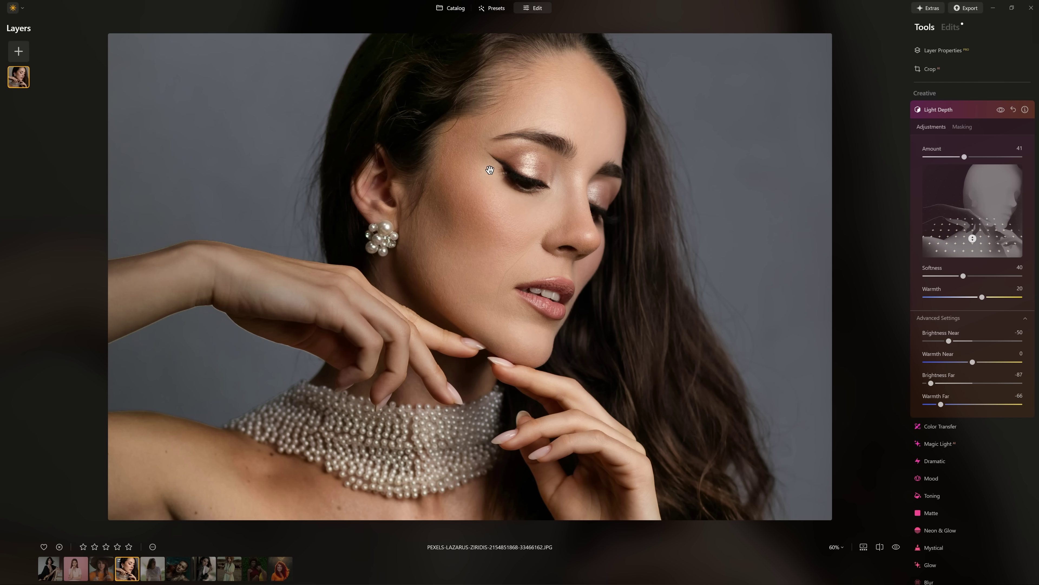
Step: Toggle the before/after and Light Depth visibility to compare the edited portrait
{"action": "left_click", "coordinate": [1002, 110]}
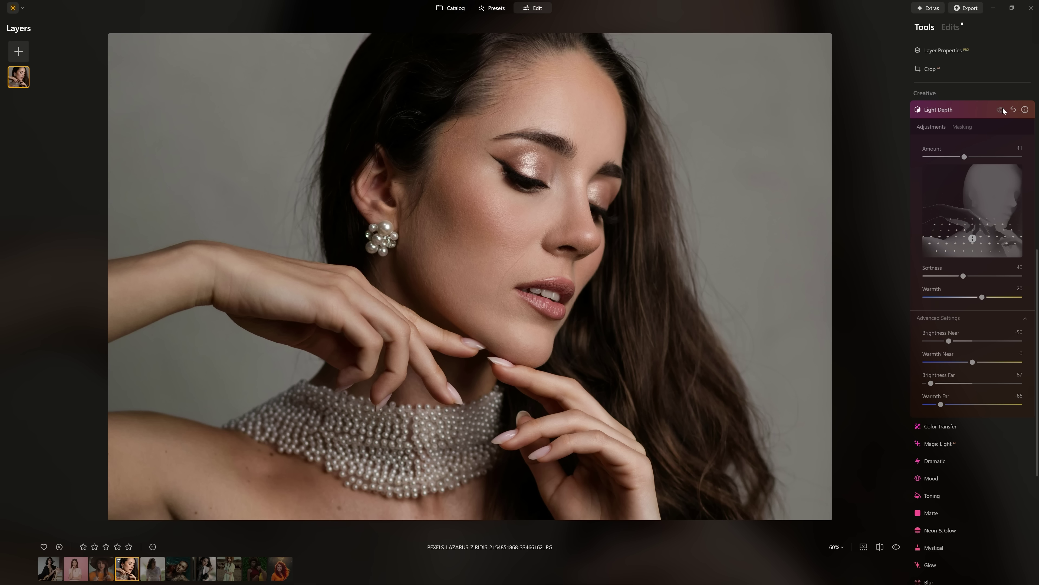
{"action": "left_click", "coordinate": [1001, 109]}
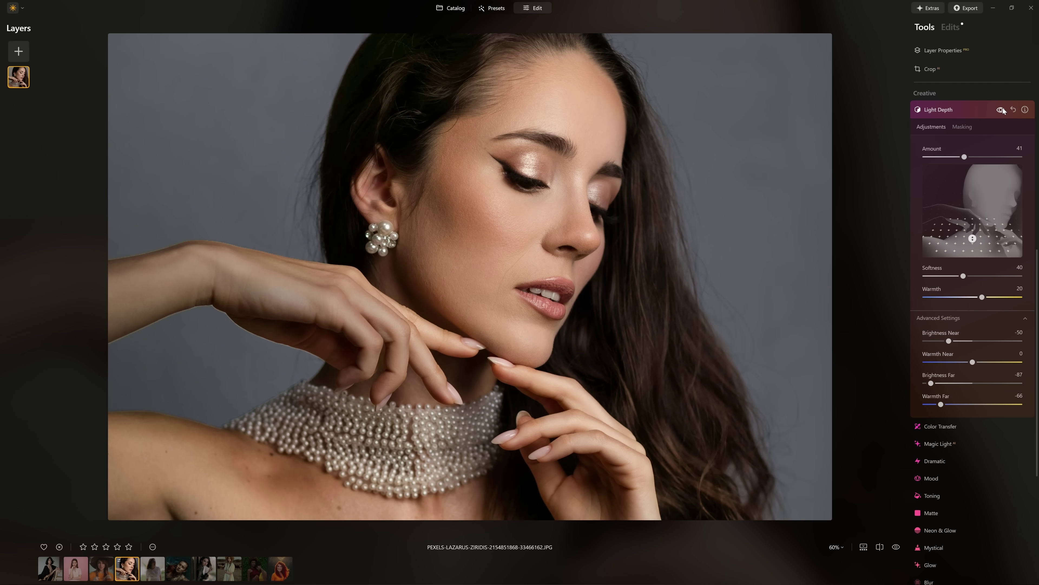
{"action": "left_click", "coordinate": [1001, 110]}
{"action": "left_click", "coordinate": [1001, 110]}
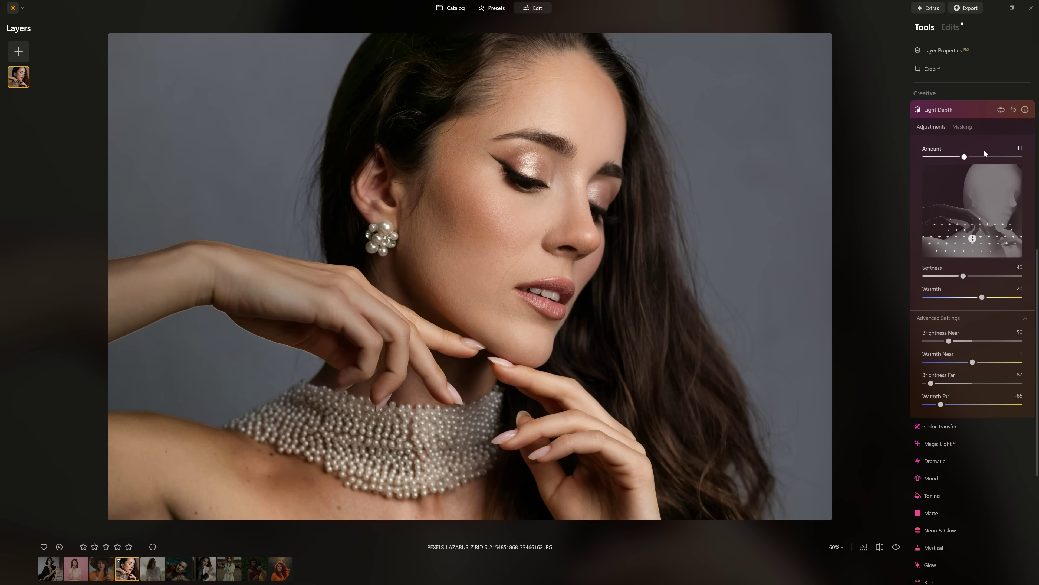
{"action": "left_click", "coordinate": [1000, 110]}
{"action": "left_click", "coordinate": [1000, 111]}
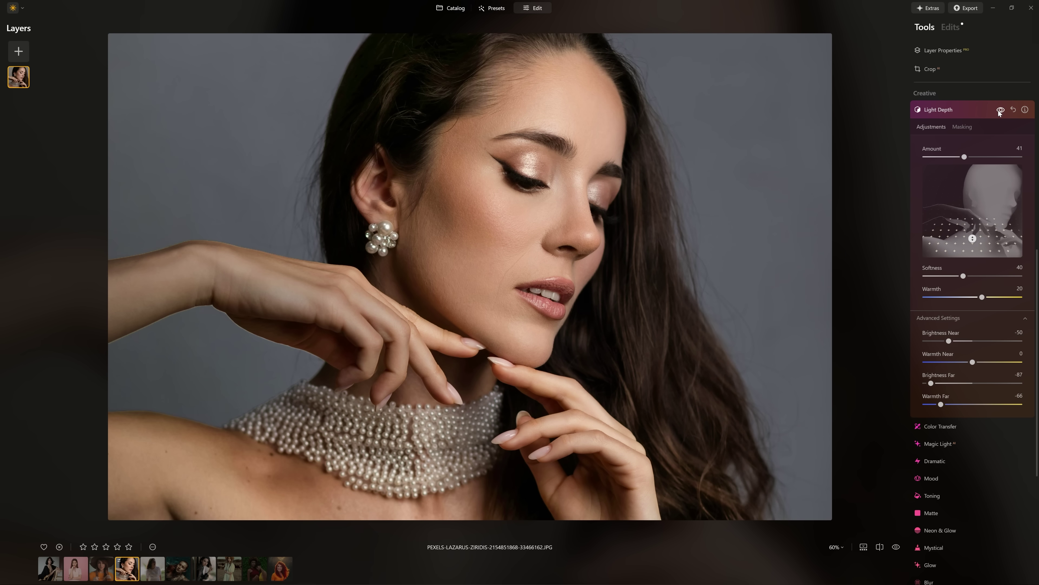